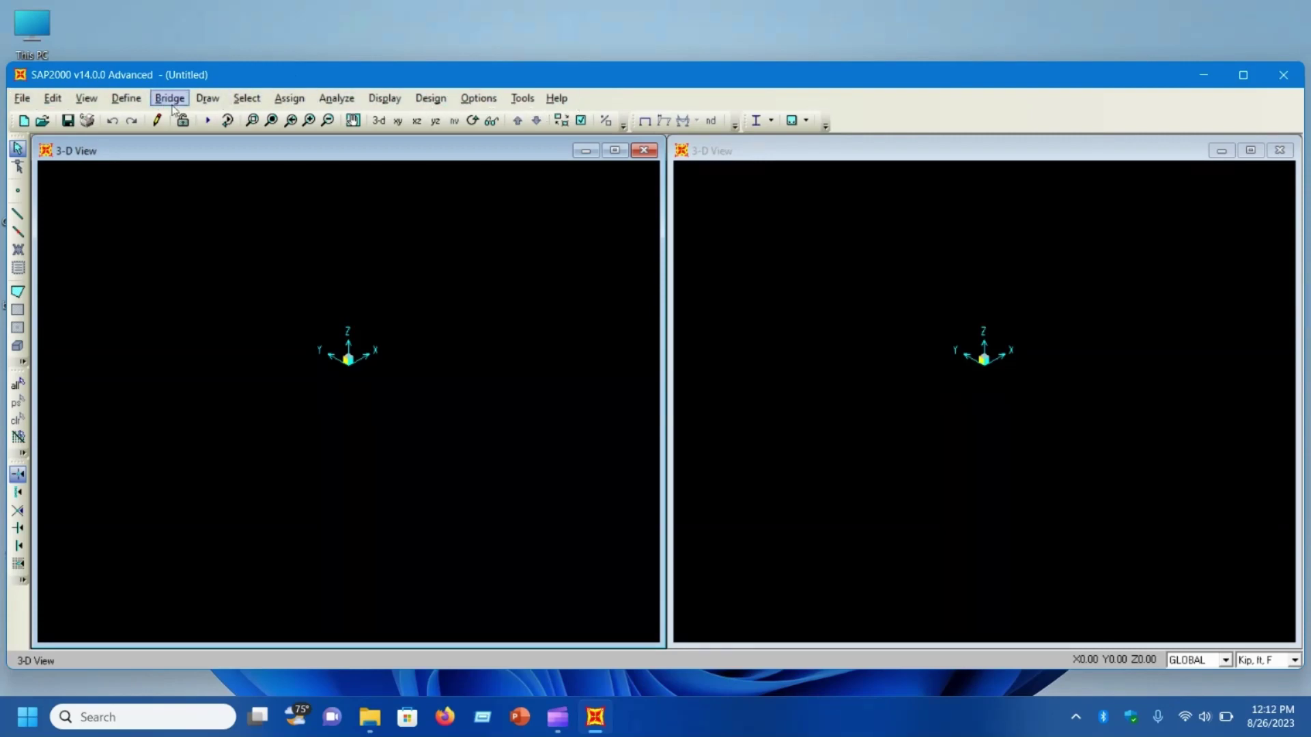
Start a new model from the Grid Only template without saving the current one, keeping the Cartesian grid type
{"action": "left_click", "coordinate": [23, 121]}
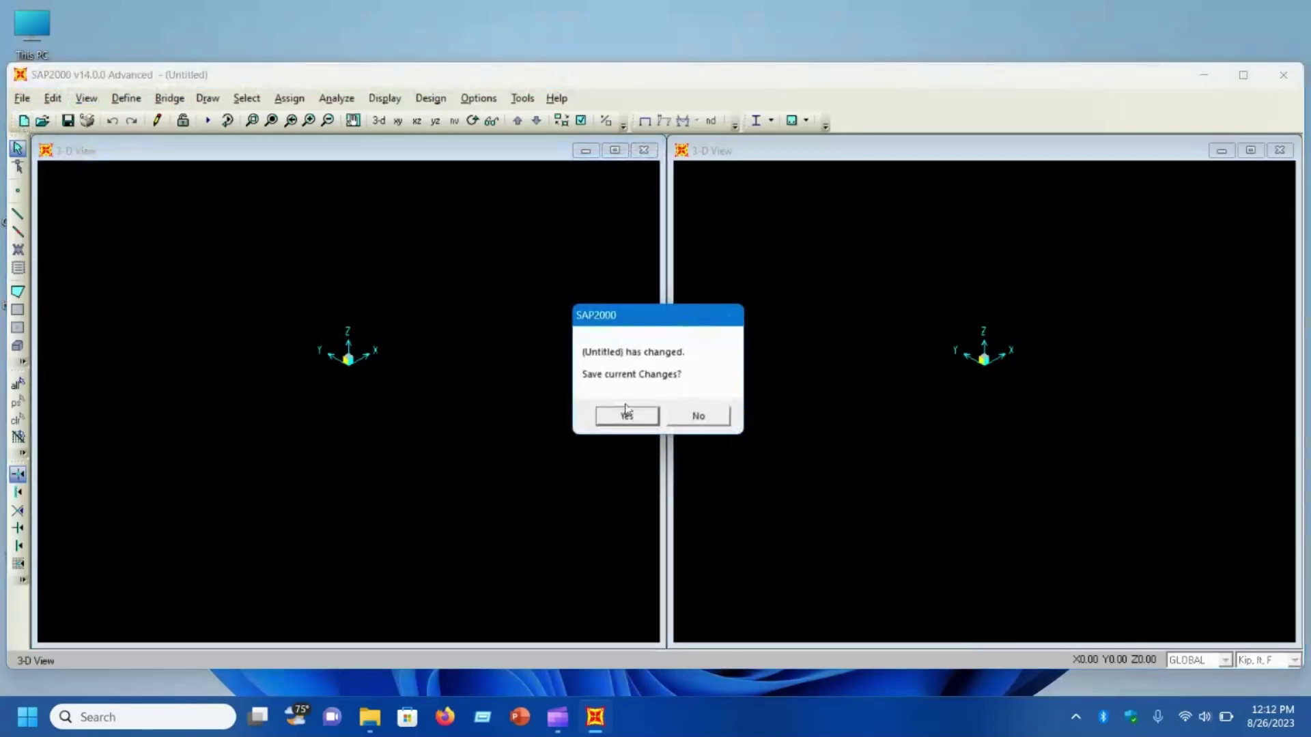
{"action": "left_click", "coordinate": [698, 416]}
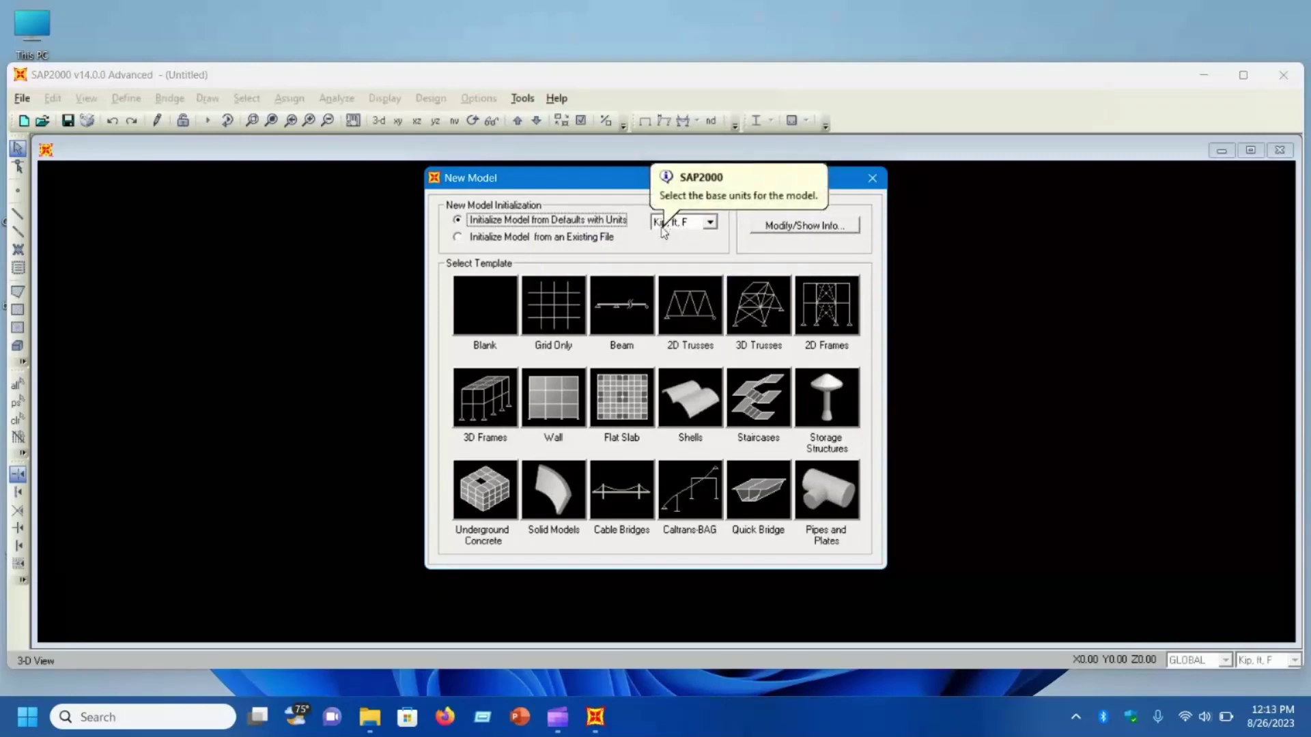
{"action": "left_click", "coordinate": [561, 304]}
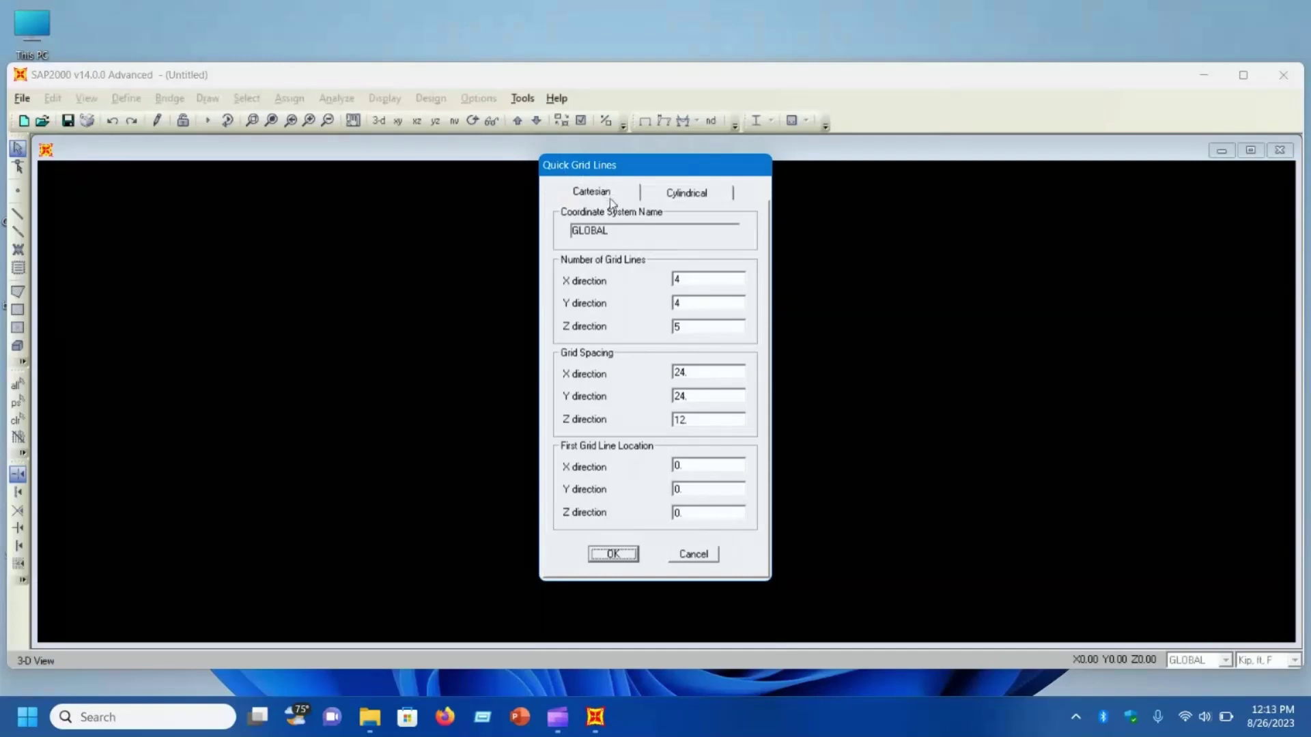
{"action": "left_click", "coordinate": [680, 198]}
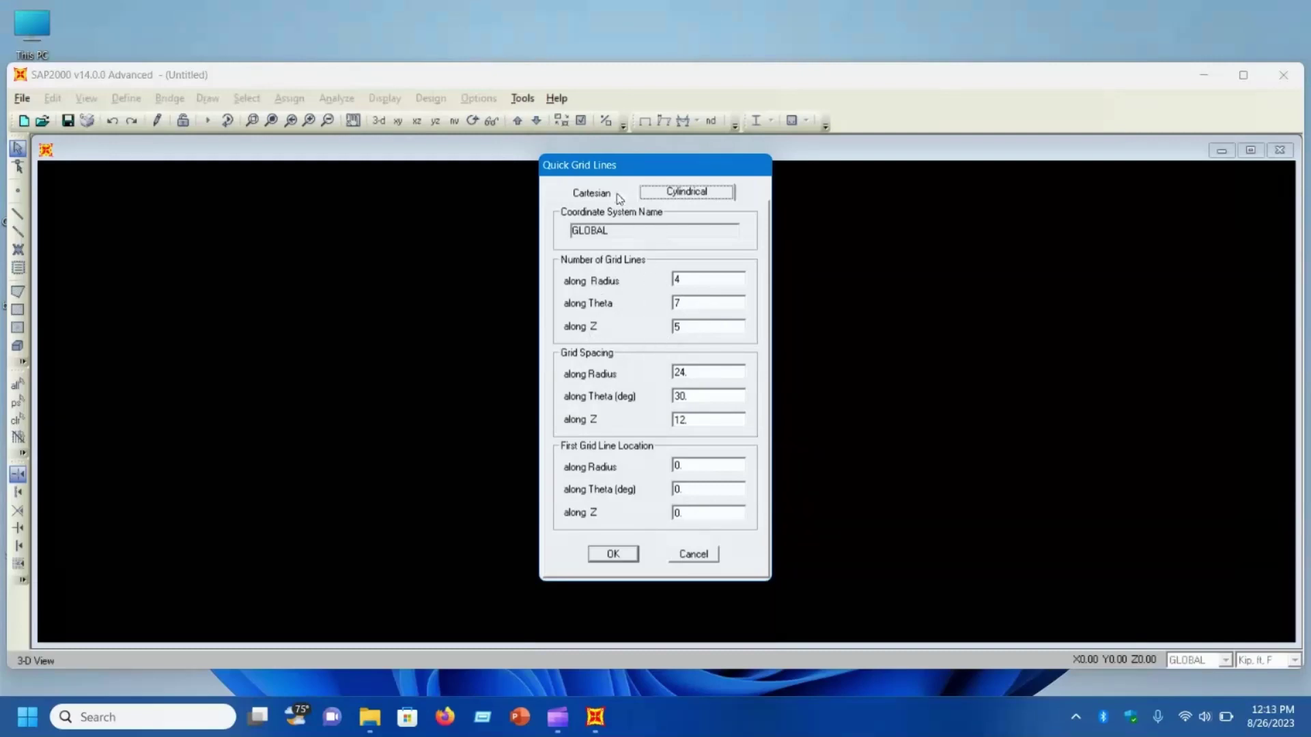
{"action": "left_click", "coordinate": [591, 194]}
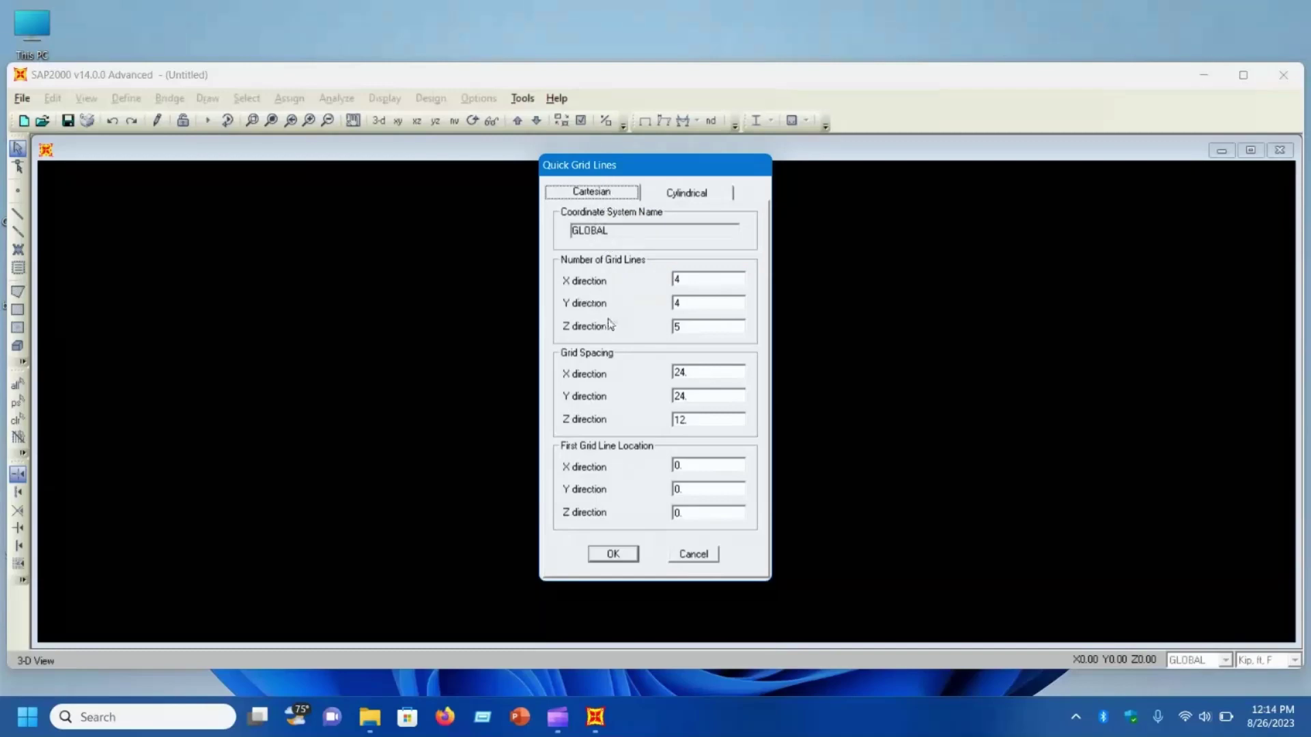
Set the number of grid lines to 6 in the X direction and 3 in the Z direction
{"action": "double_click", "coordinate": [705, 279]}
{"action": "type", "text": "6"}
{"action": "key", "text": "Tab"}
{"action": "type", "text": "3"}
{"action": "key", "text": "Tab"}
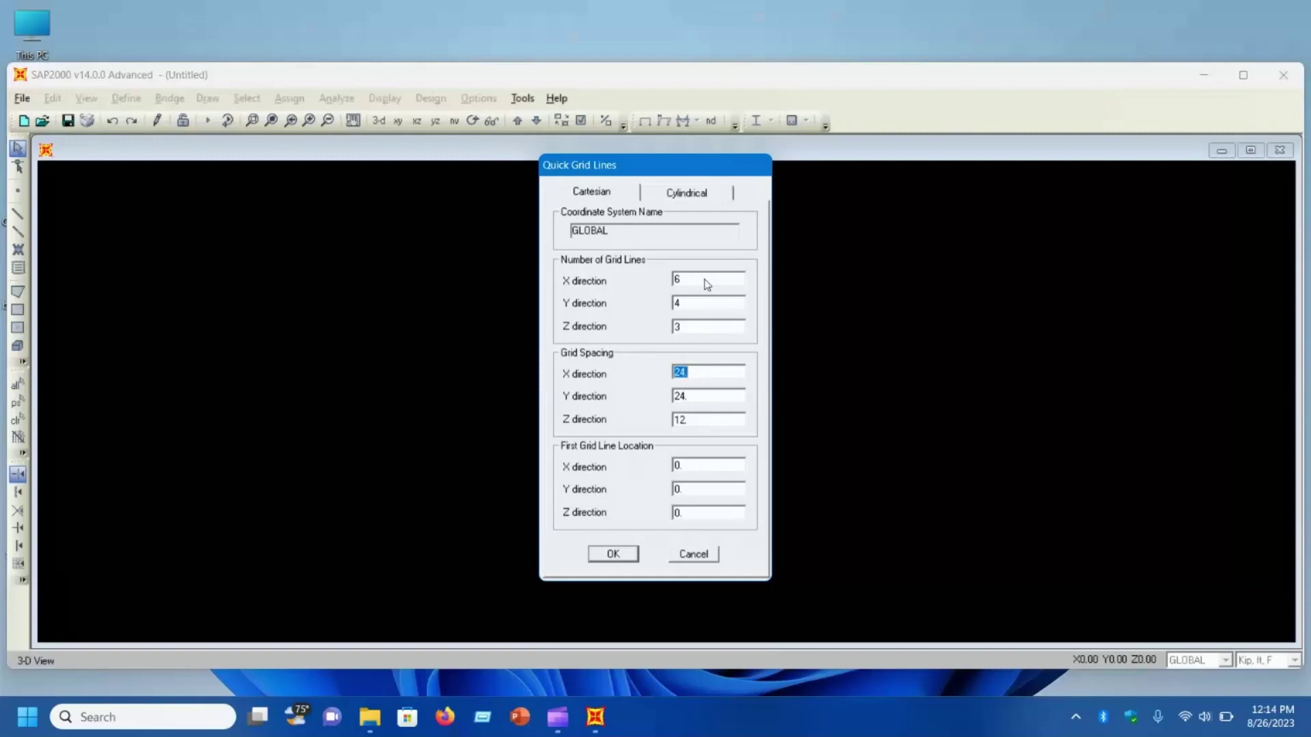
Set the grid spacing to 18 ft in X, 15 ft in Y and 11 ft in Z, and create the grid
{"action": "type", "text": "18"}
{"action": "key", "text": "Tab"}
{"action": "type", "text": "1"}
{"action": "key", "text": "Tab"}
{"action": "type", "text": "11"}
{"action": "left_click", "coordinate": [613, 554]}
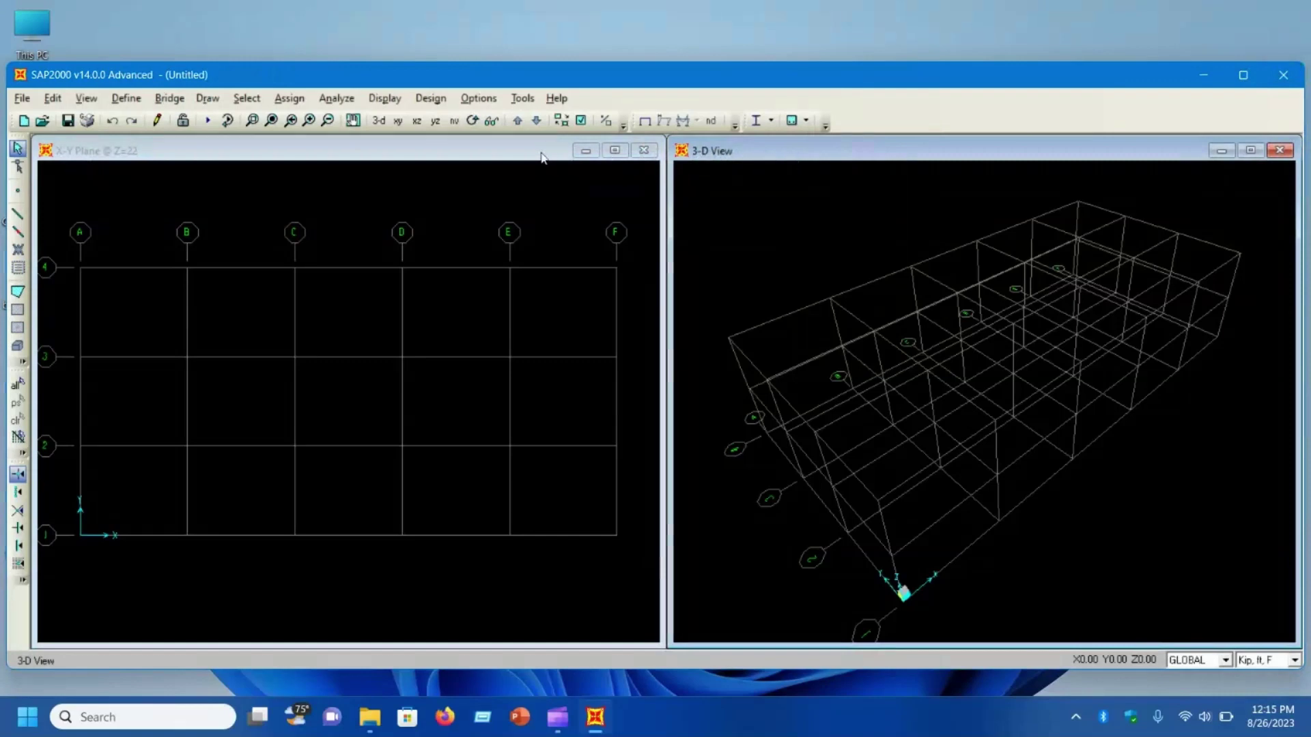
View the grid in the X-Z and Y-Z planes, and return the plane view to X-Y
{"action": "left_click", "coordinate": [498, 159]}
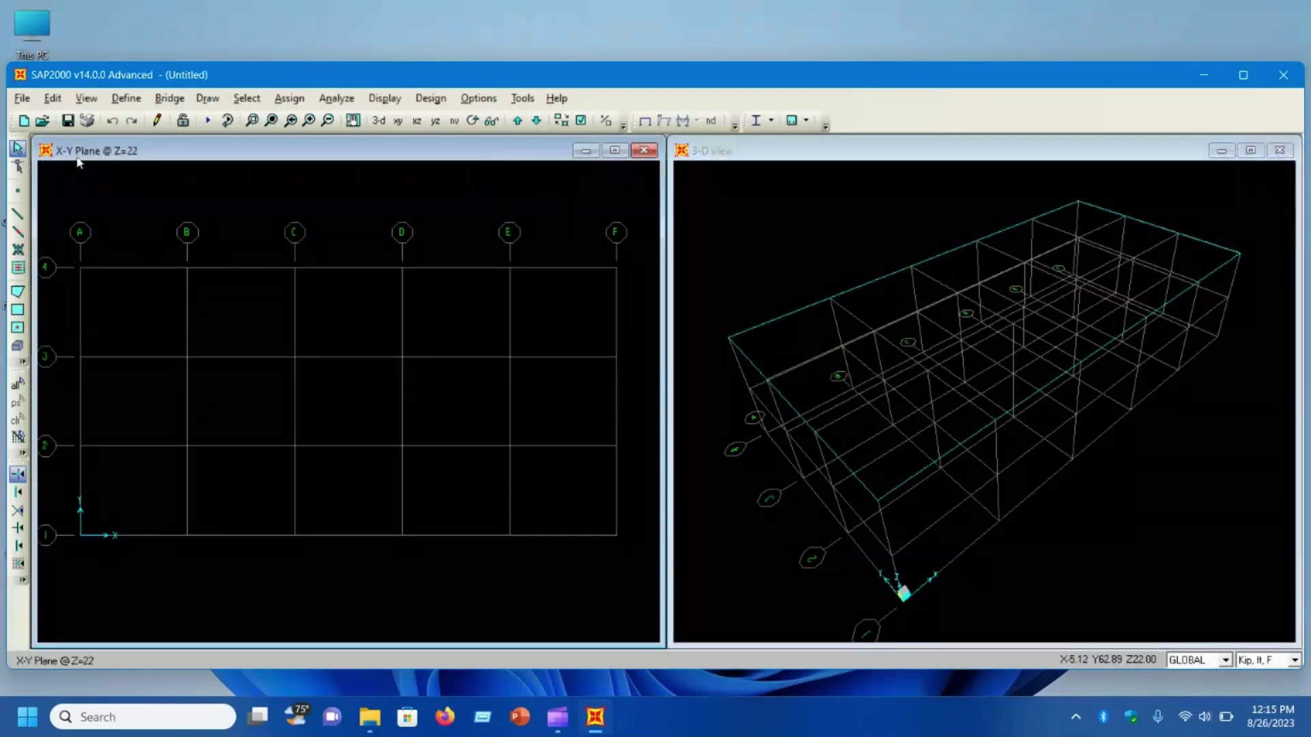
{"action": "left_click", "coordinate": [417, 121]}
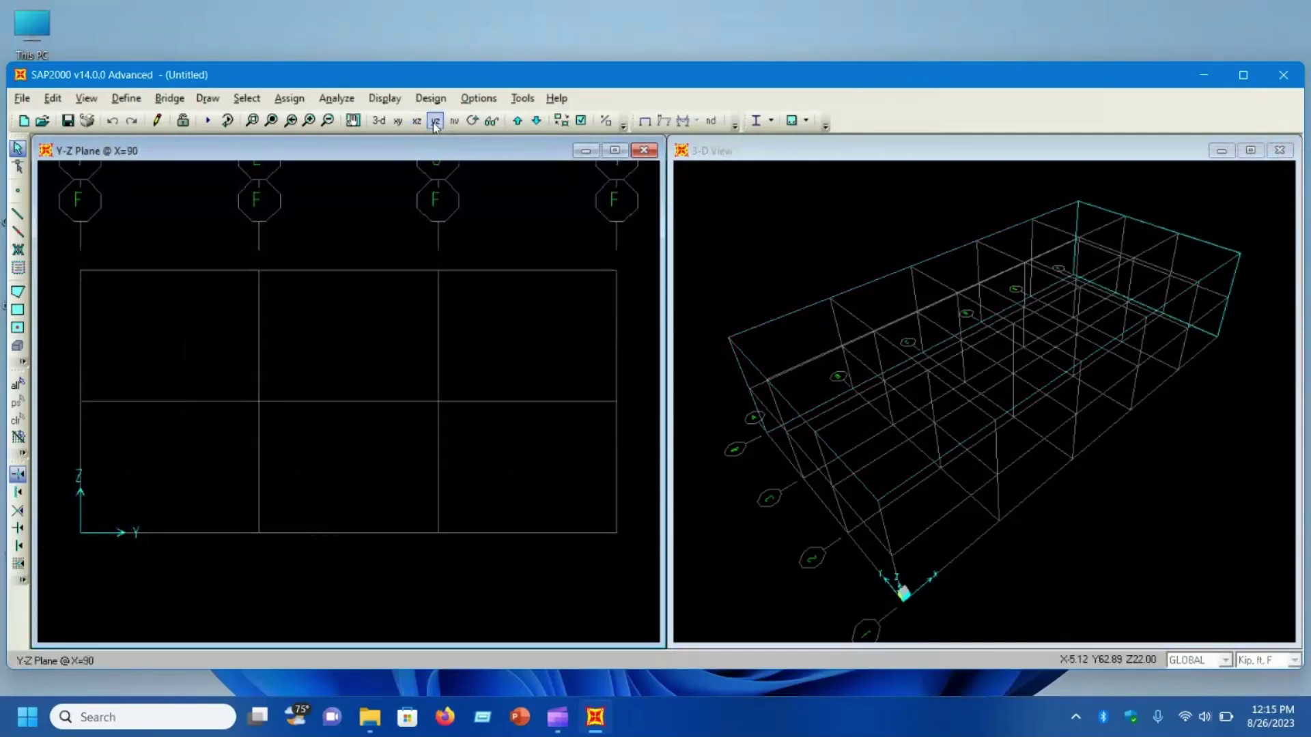
{"action": "left_click", "coordinate": [434, 121]}
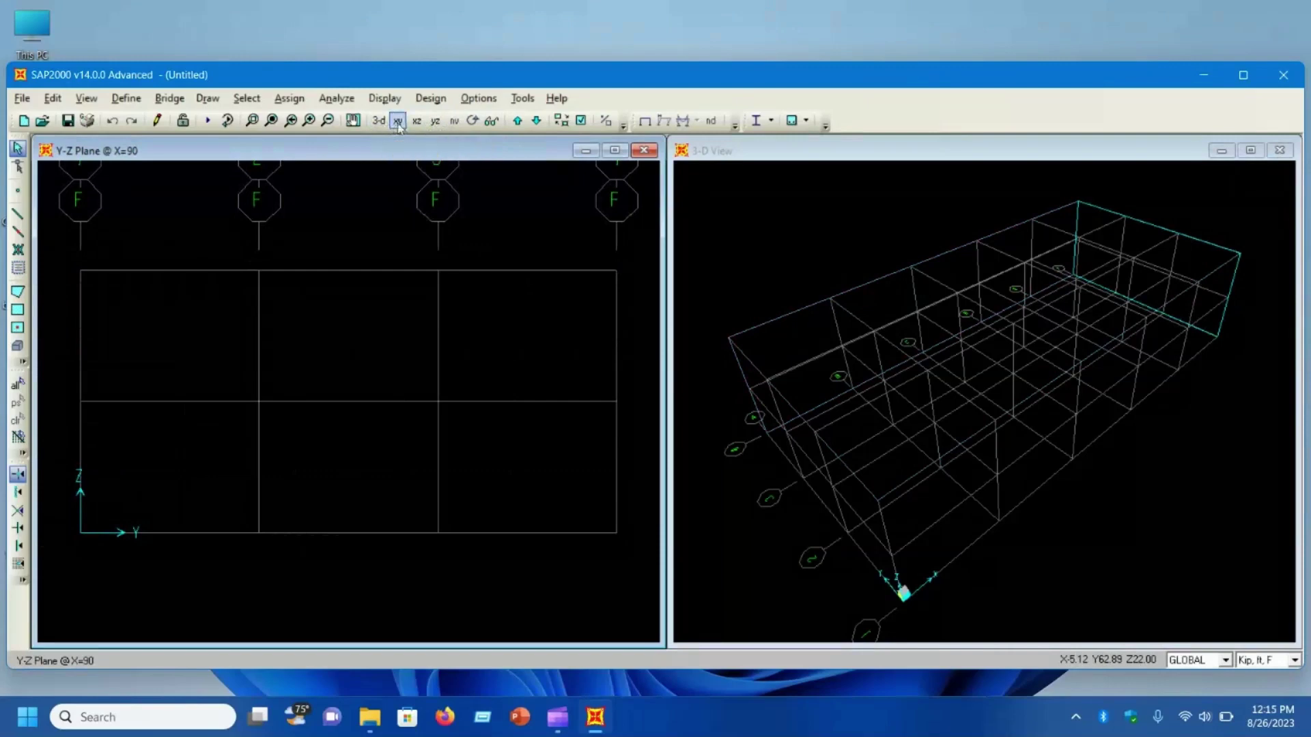
{"action": "left_click", "coordinate": [397, 120]}
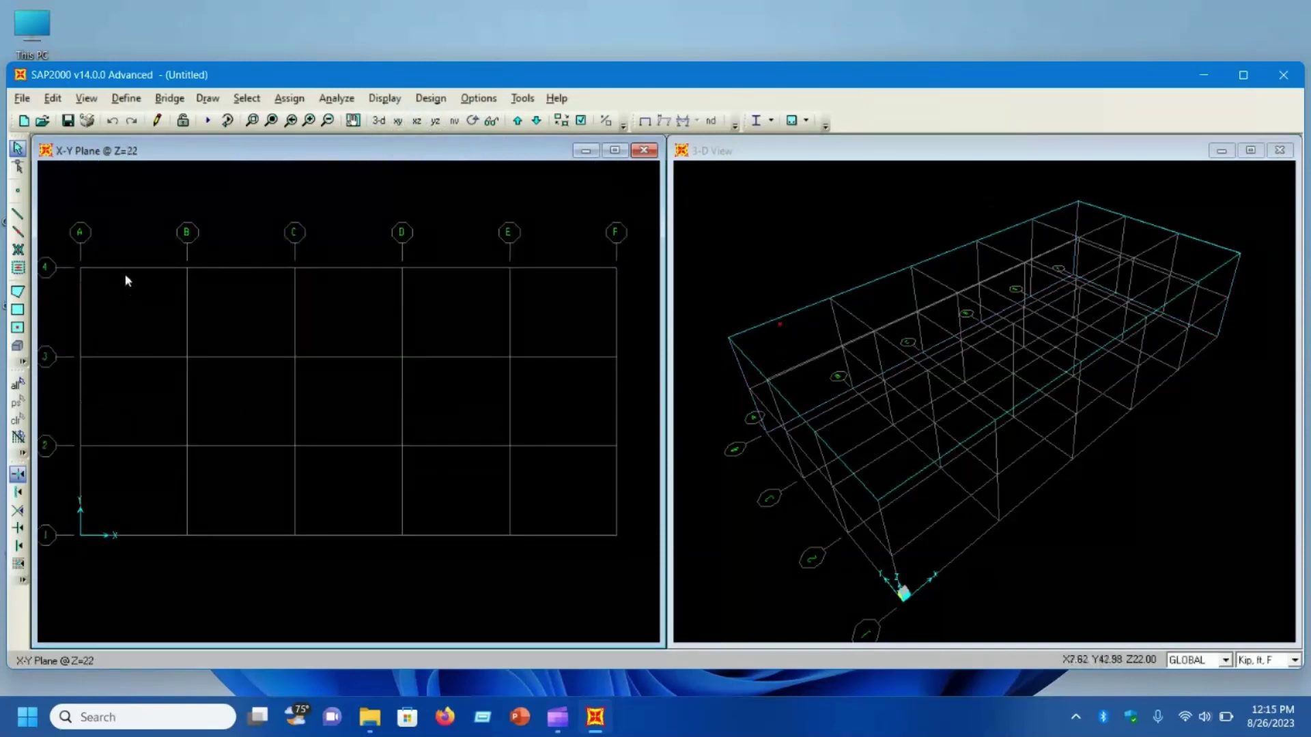
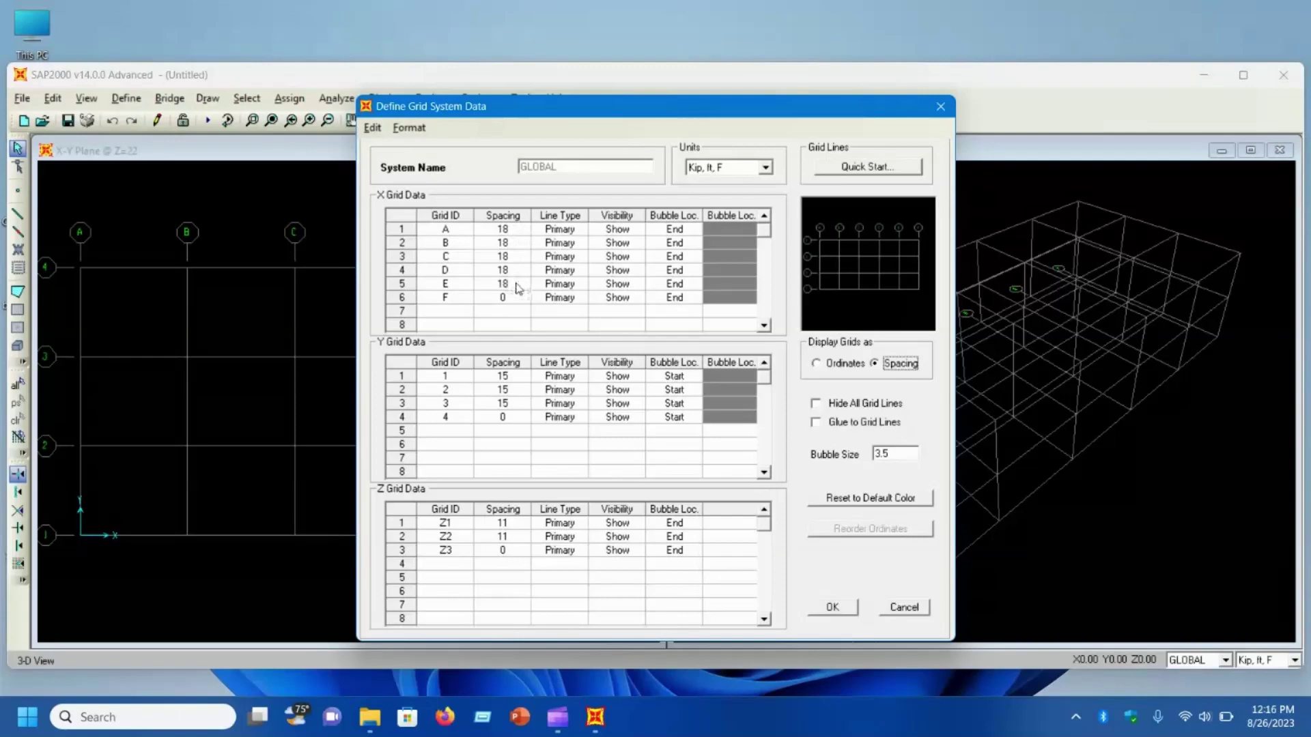
Set the X grid spacings to 16 for A, 20 for B, 17 for C, 19 for D and 15.5 for E
{"action": "left_click", "coordinate": [513, 233]}
{"action": "left_click", "coordinate": [515, 233]}
{"action": "type", "text": "16"}
{"action": "key", "text": "Return"}
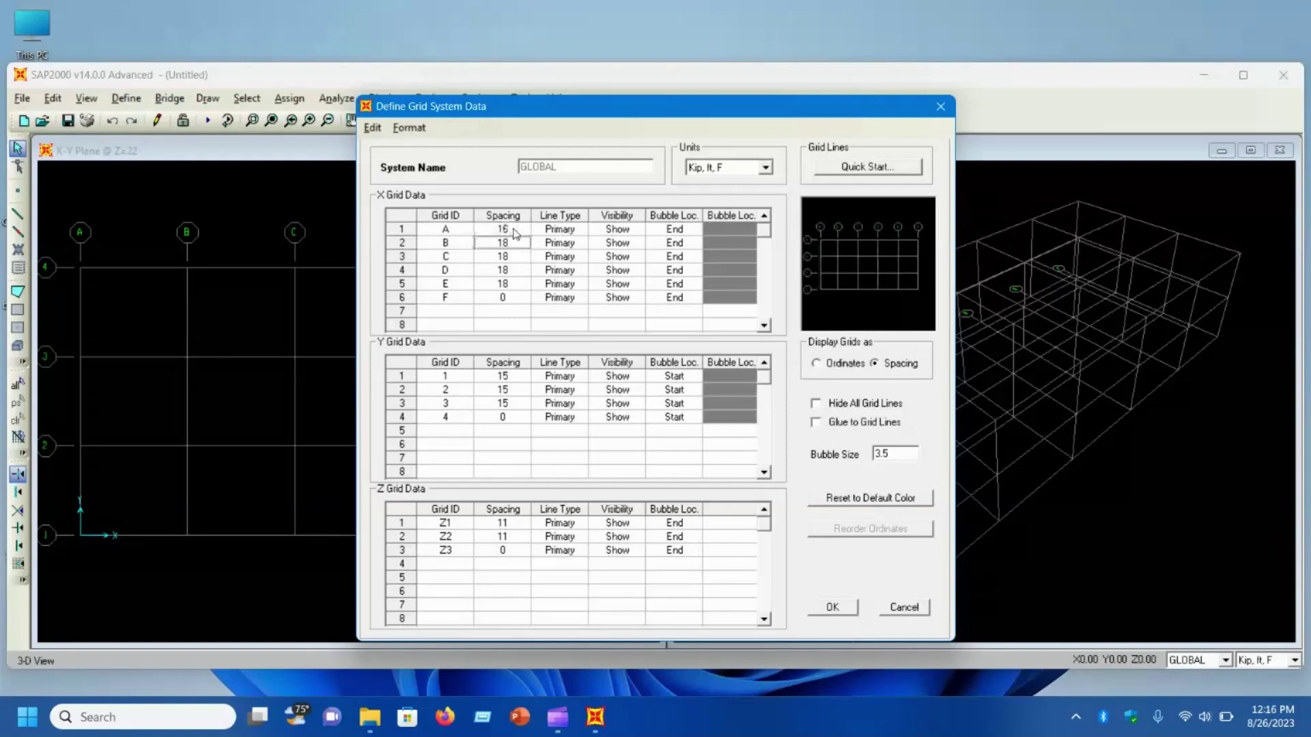
{"action": "type", "text": "20"}
{"action": "key", "text": "Return"}
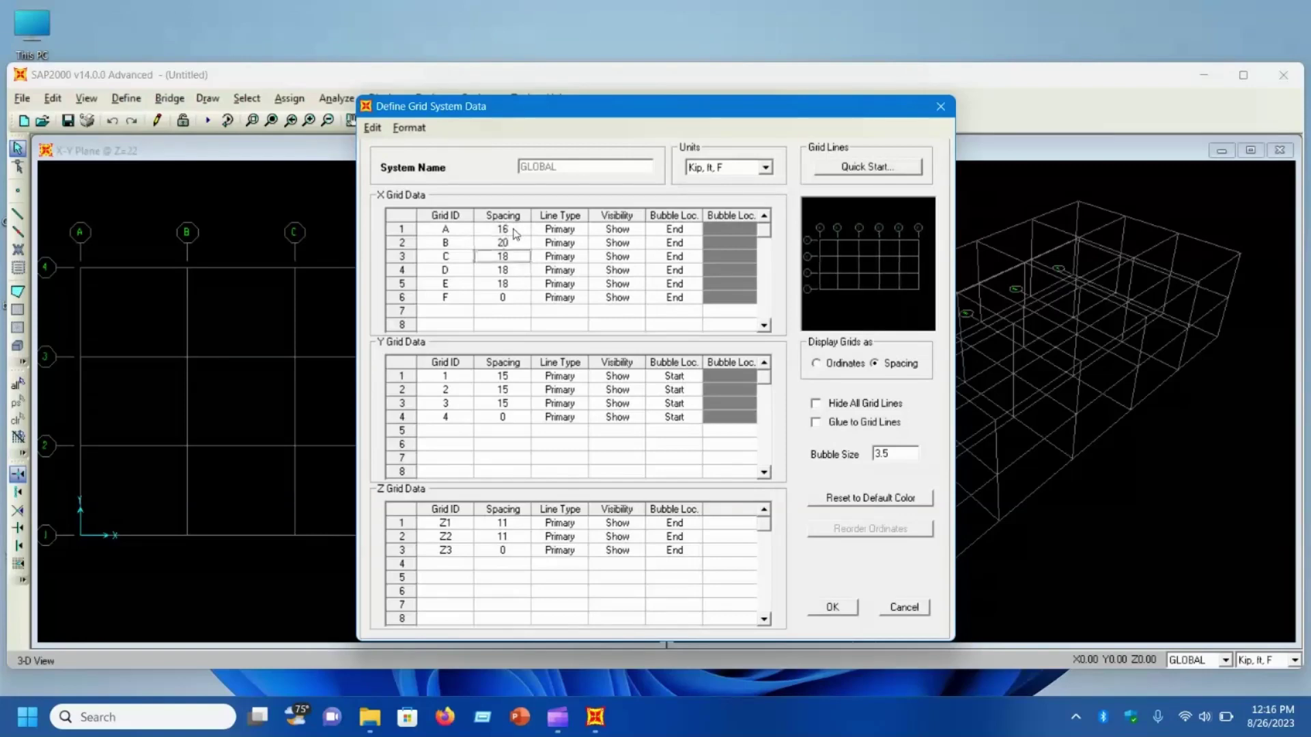
{"action": "type", "text": "17"}
{"action": "key", "text": "Return"}
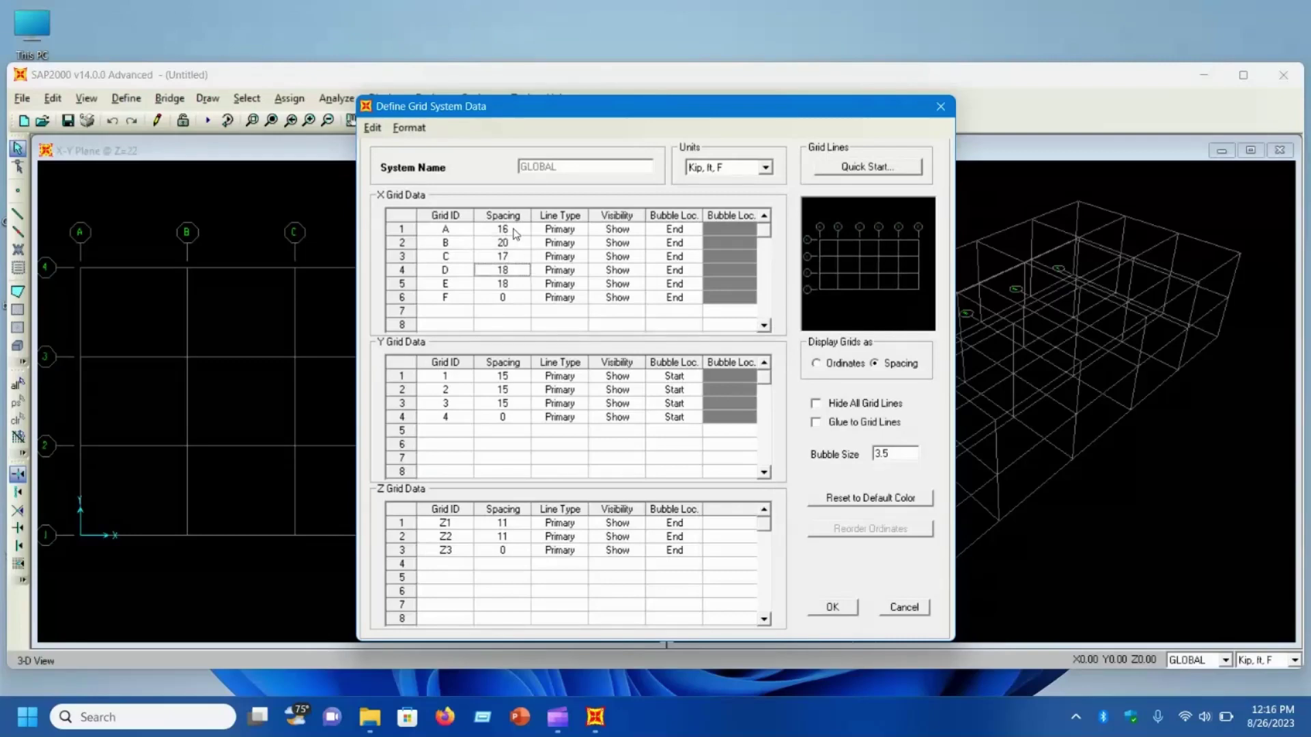
{"action": "type", "text": "19"}
{"action": "key", "text": "Return"}
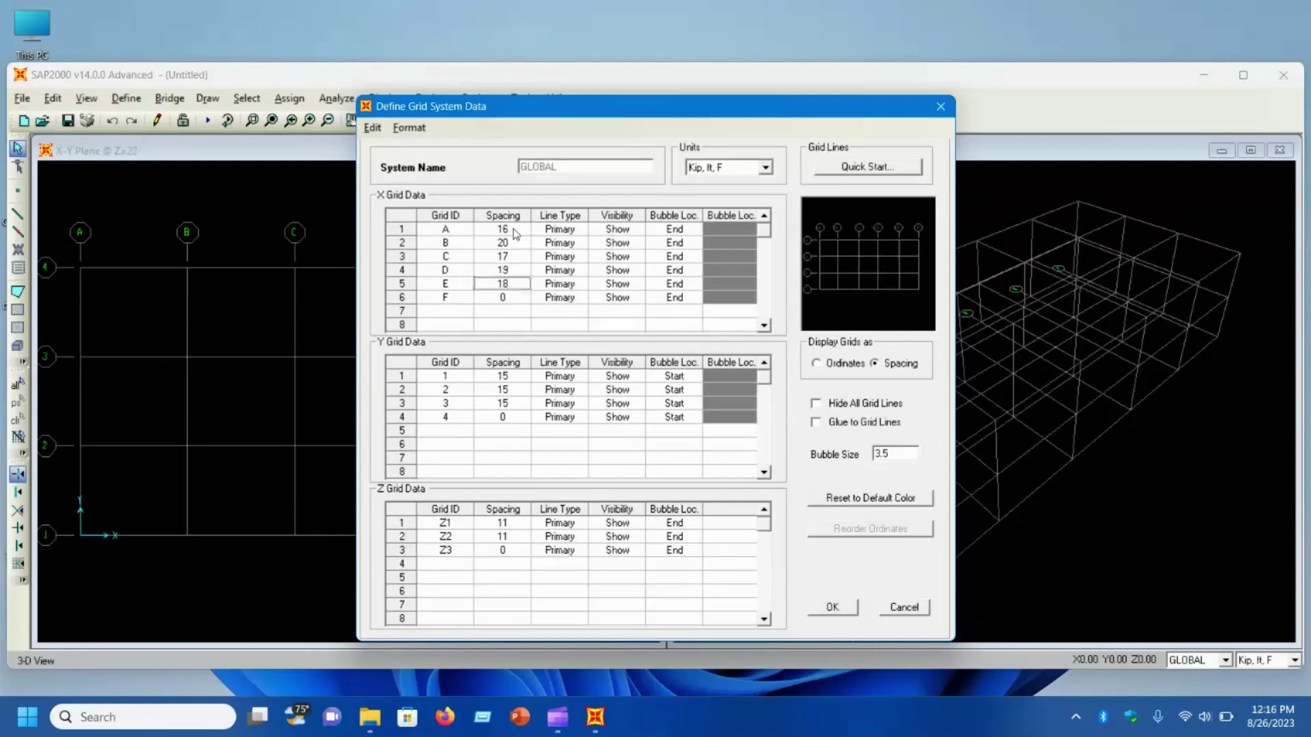
{"action": "type", "text": "15.5"}
{"action": "key", "text": "Return"}
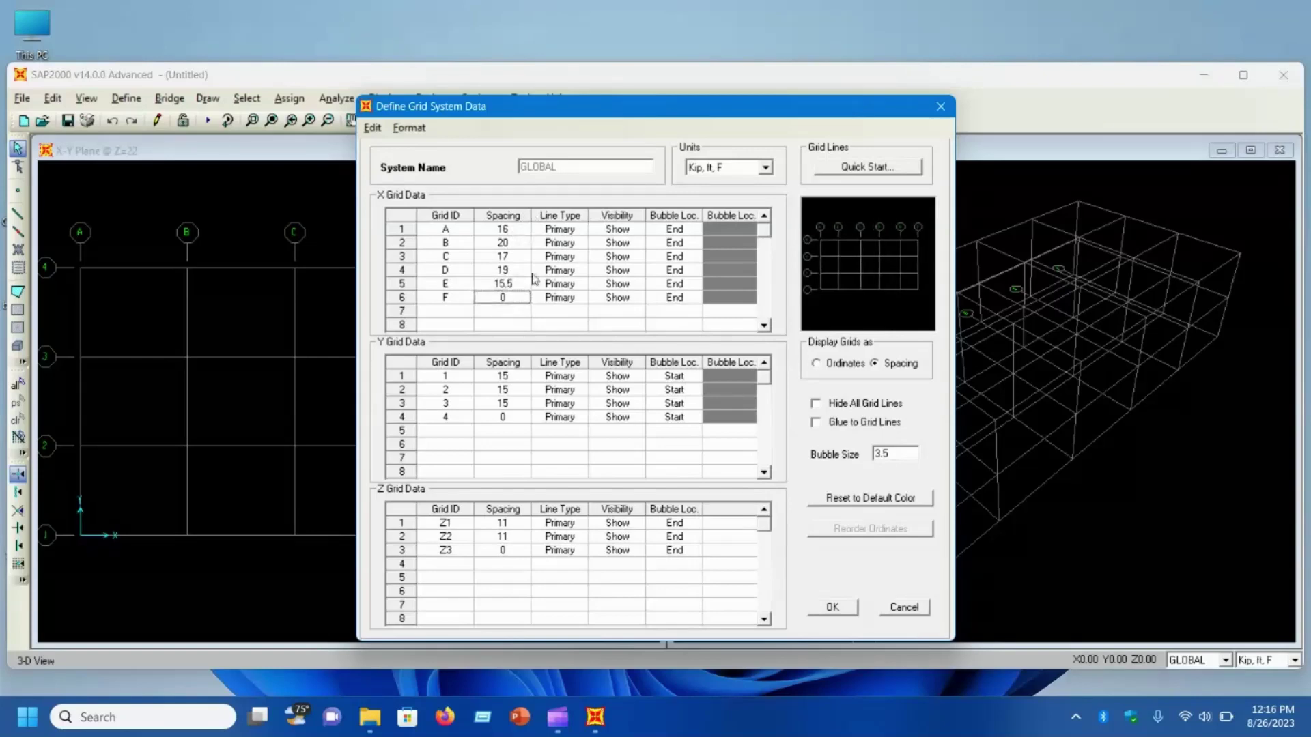
Set the Y grid spacings to 12 for line 1, 17 for line 2 and 16 for line 3
{"action": "left_click", "coordinate": [512, 377]}
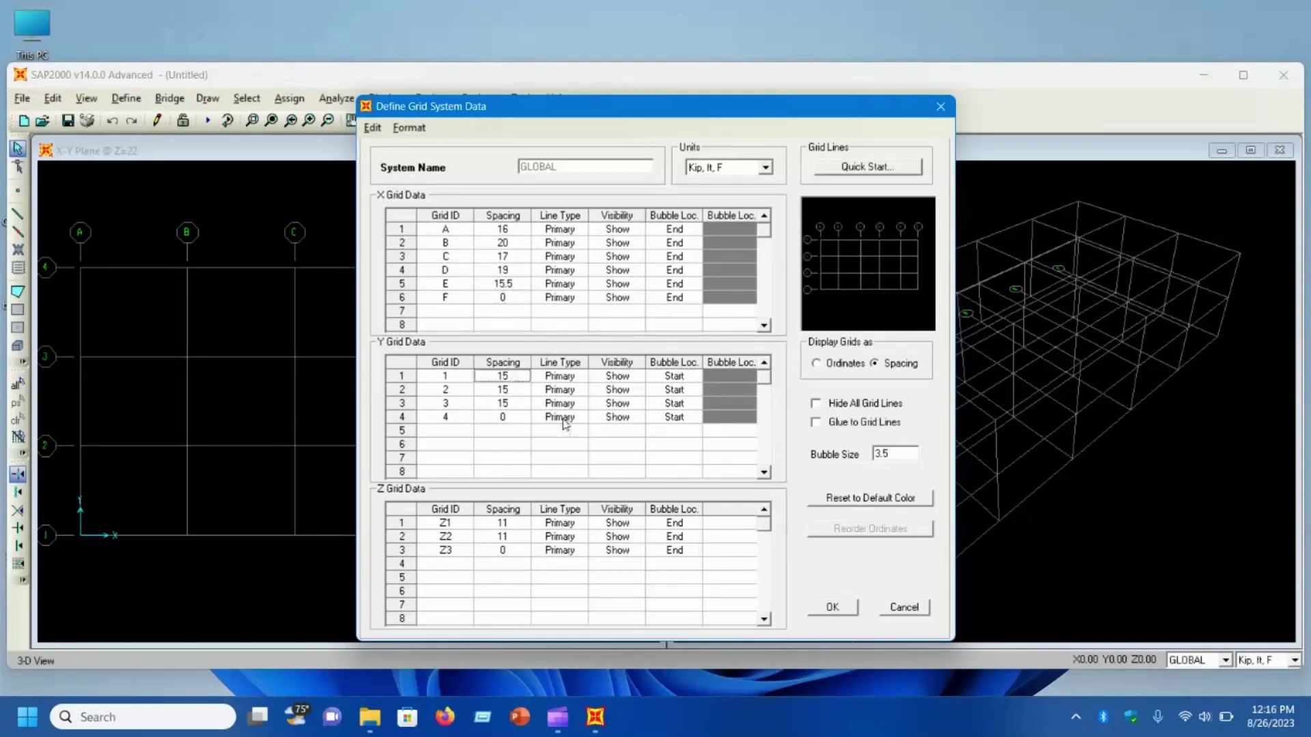
{"action": "type", "text": "12"}
{"action": "key", "text": "Return"}
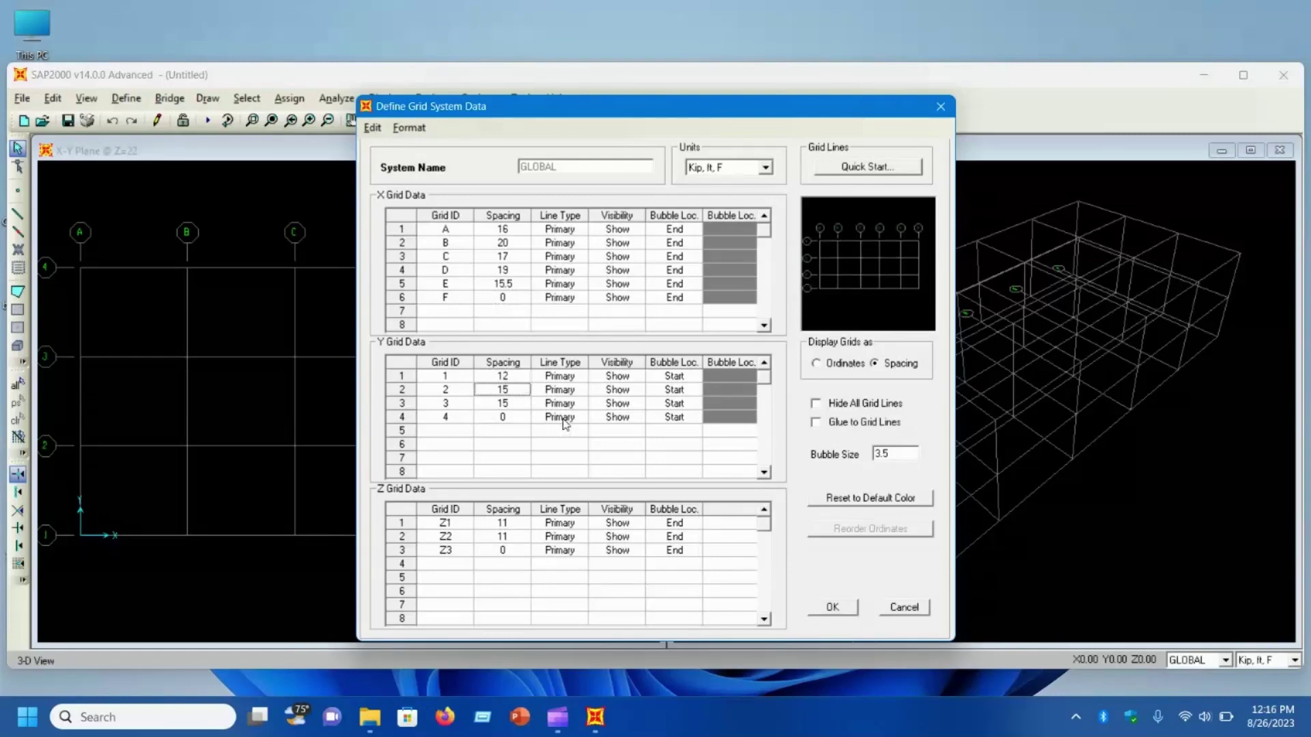
{"action": "type", "text": "17"}
{"action": "key", "text": "Return"}
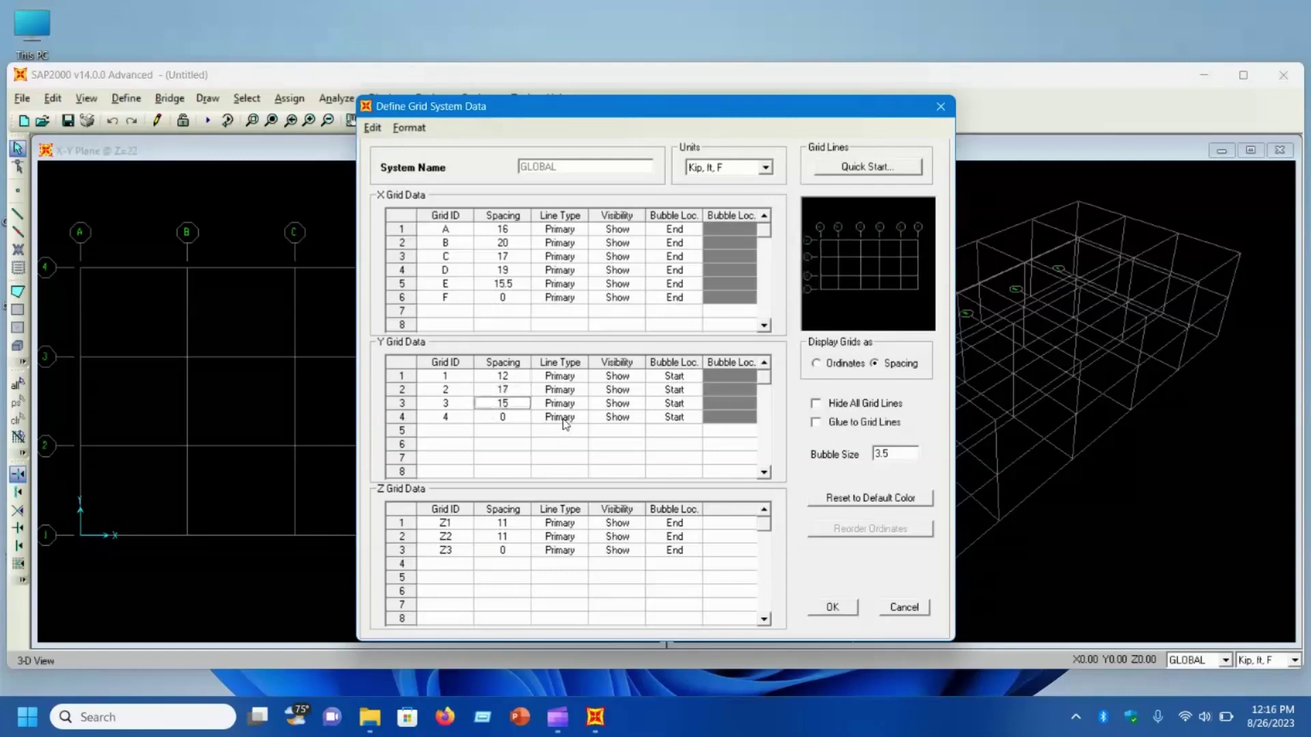
{"action": "type", "text": "16"}
{"action": "key", "text": "Return"}
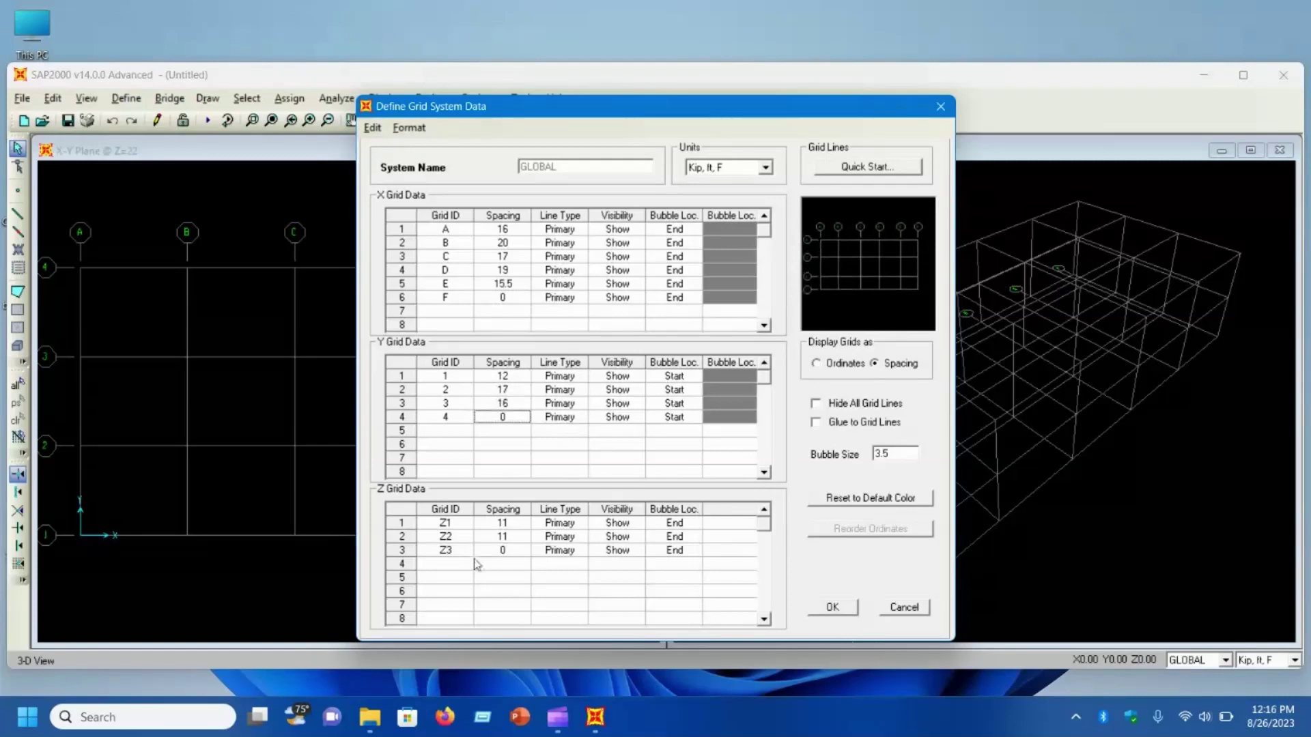
Set the Z2 grid spacing to 10 and apply the modified GLOBAL grid system to the model
{"action": "left_click", "coordinate": [516, 538]}
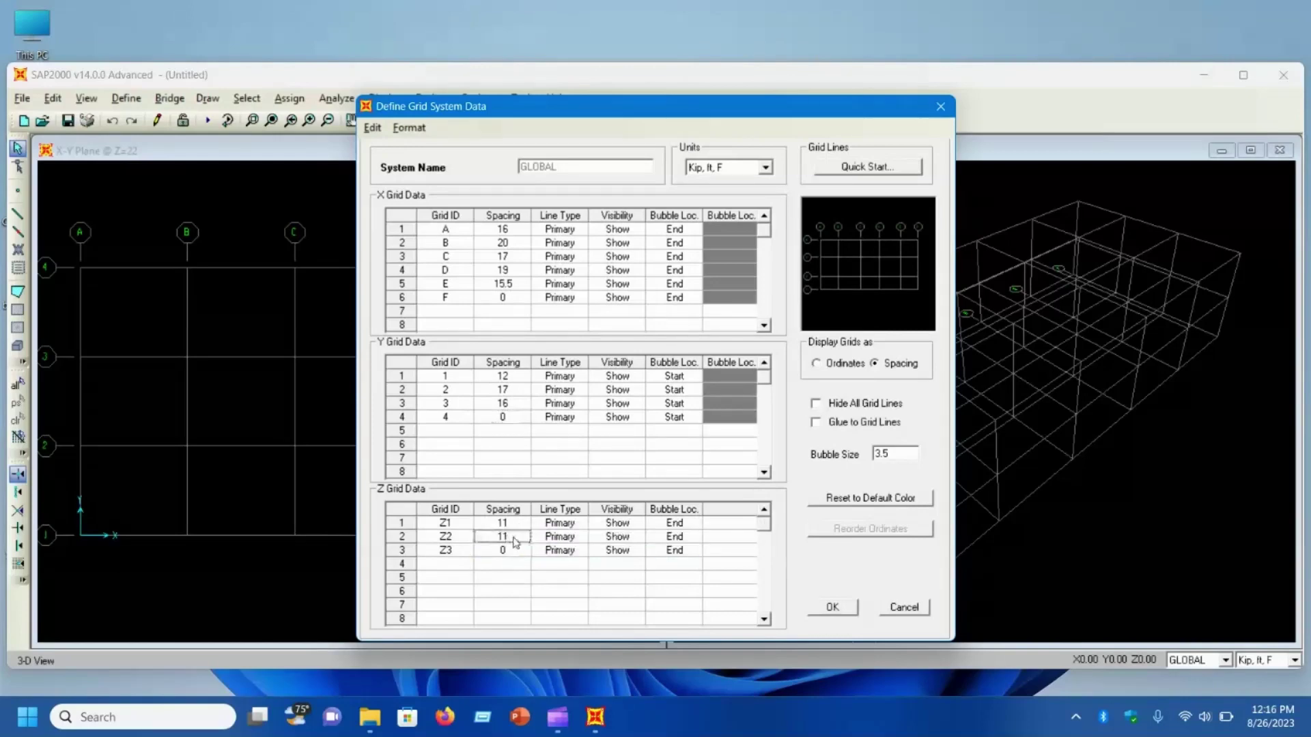
{"action": "type", "text": "10"}
{"action": "key", "text": "Return"}
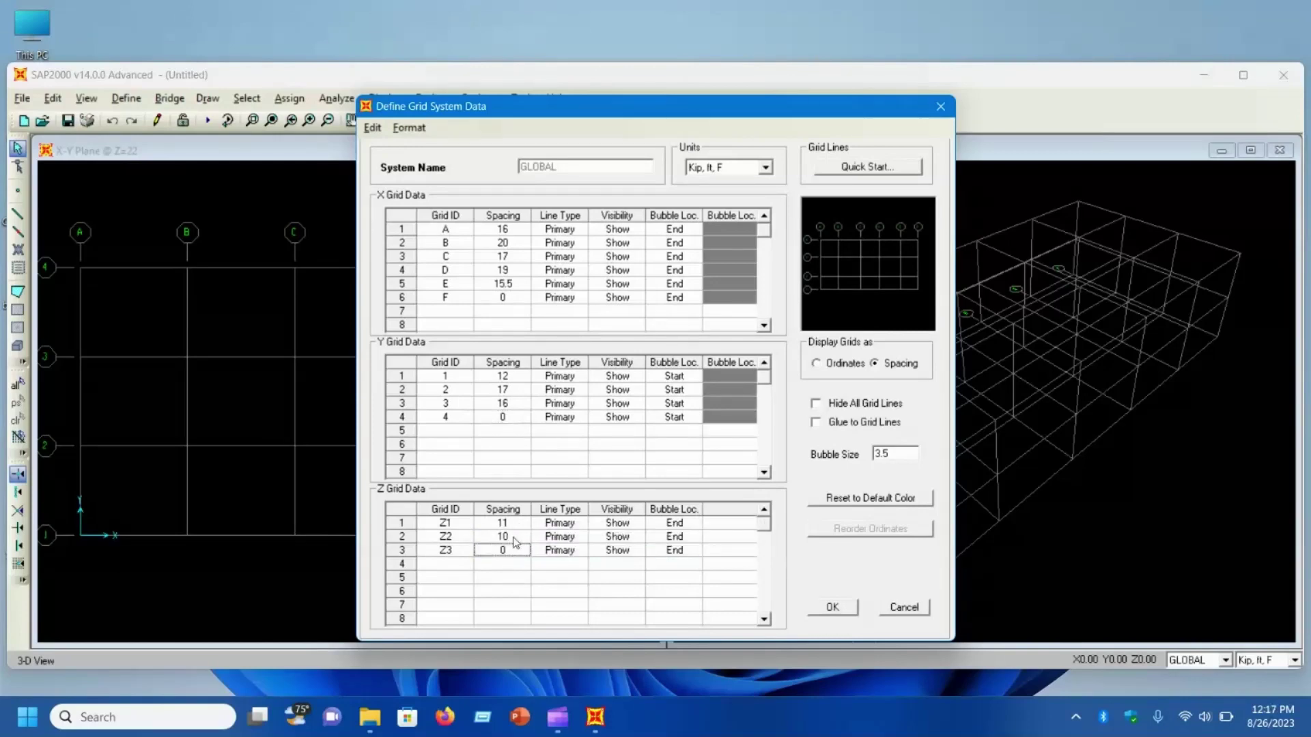
{"action": "left_click", "coordinate": [837, 607]}
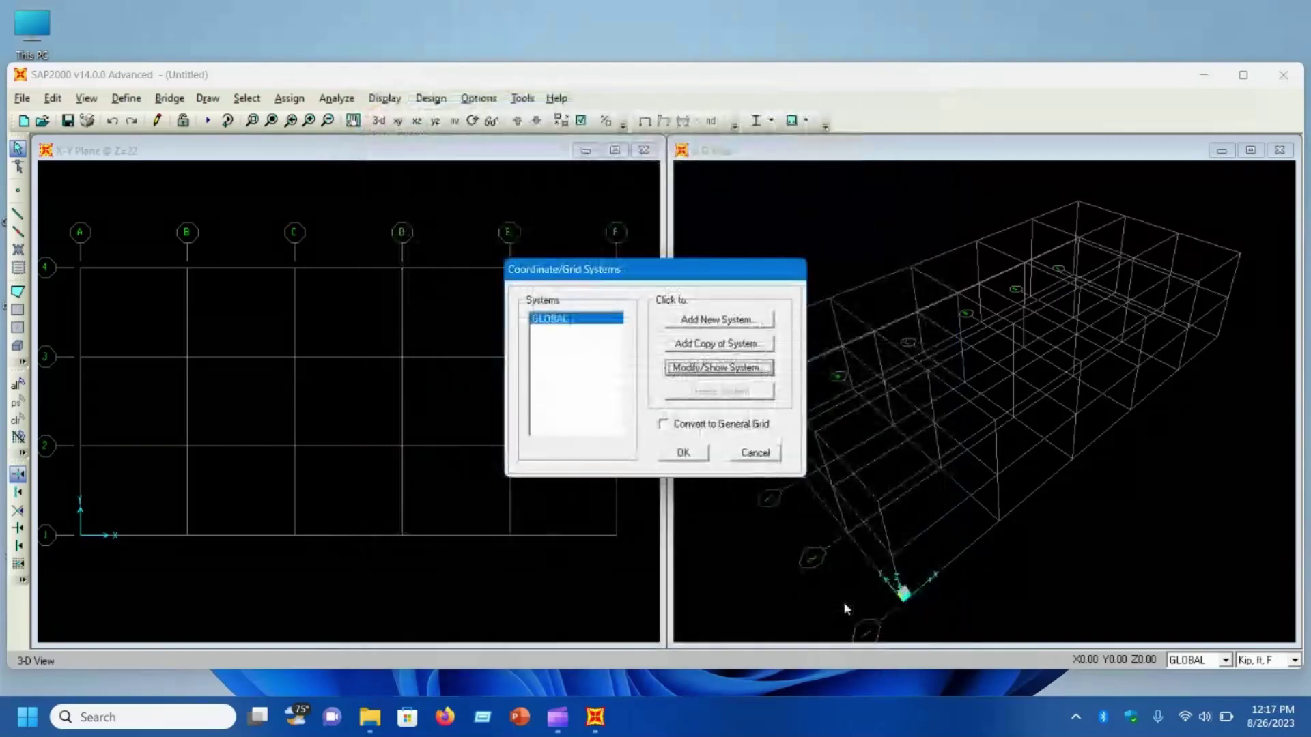
{"action": "left_click", "coordinate": [685, 452]}
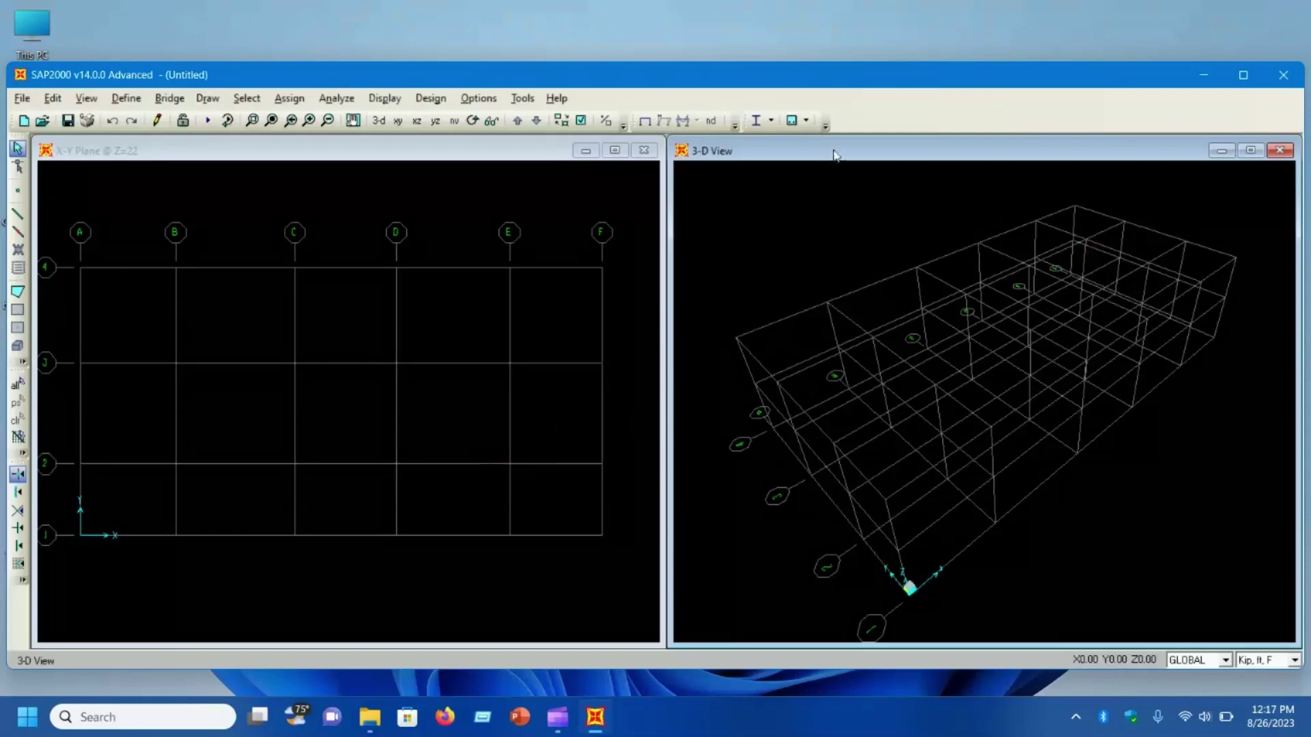
Examine the modified grid in the X-Z, Y-Z and X-Y planes of the plane view
{"action": "left_click", "coordinate": [396, 154]}
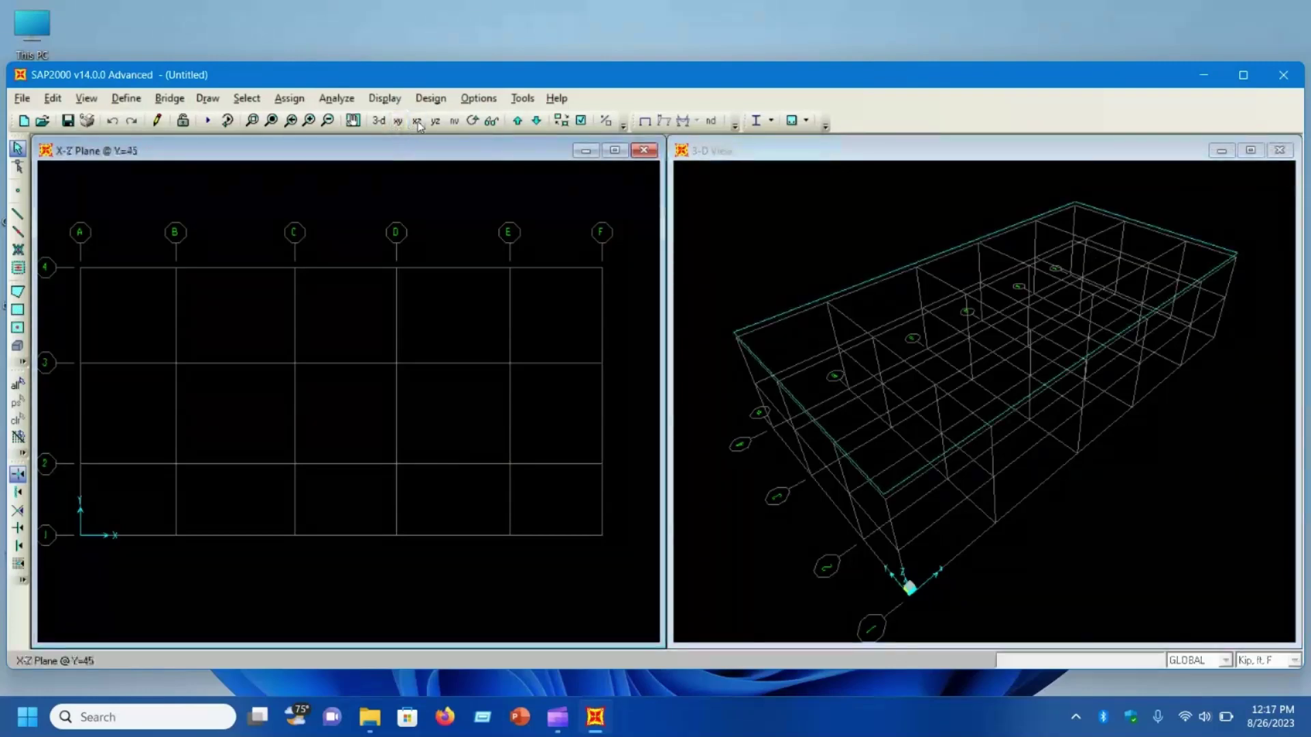
{"action": "left_click", "coordinate": [416, 121]}
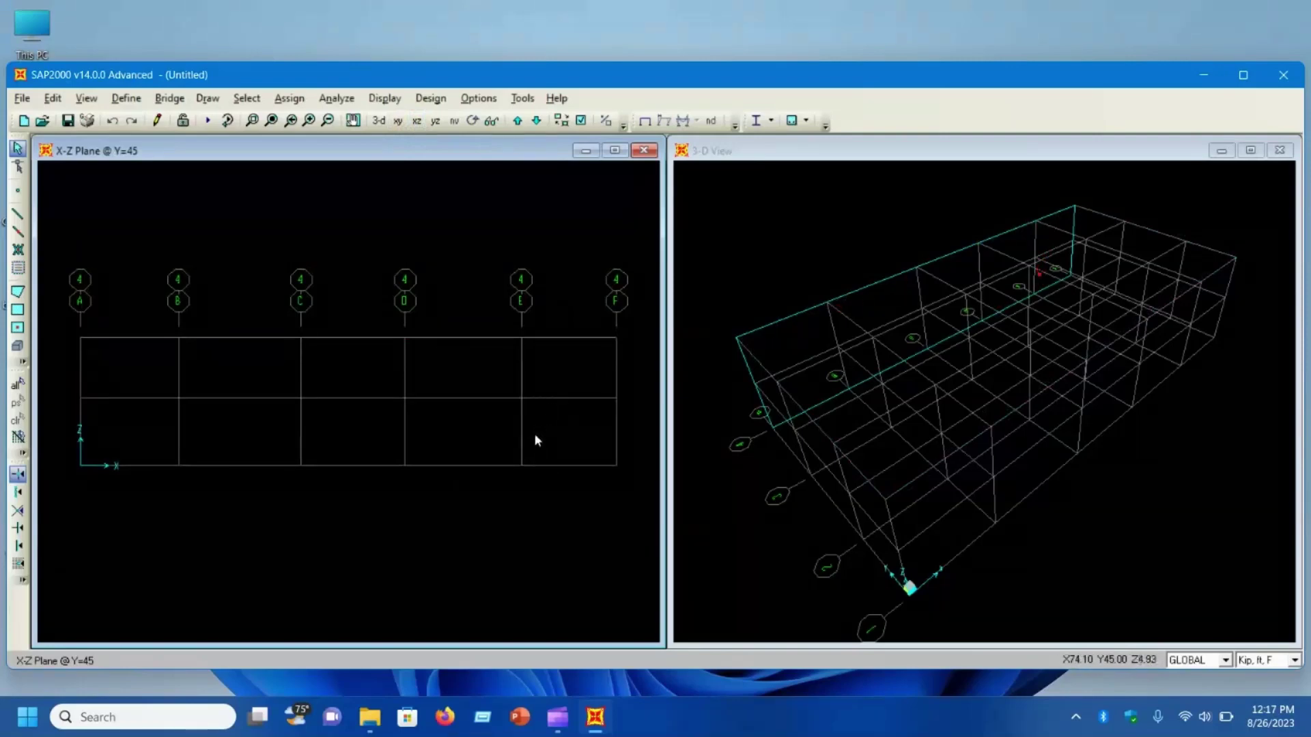
{"action": "left_click", "coordinate": [435, 121]}
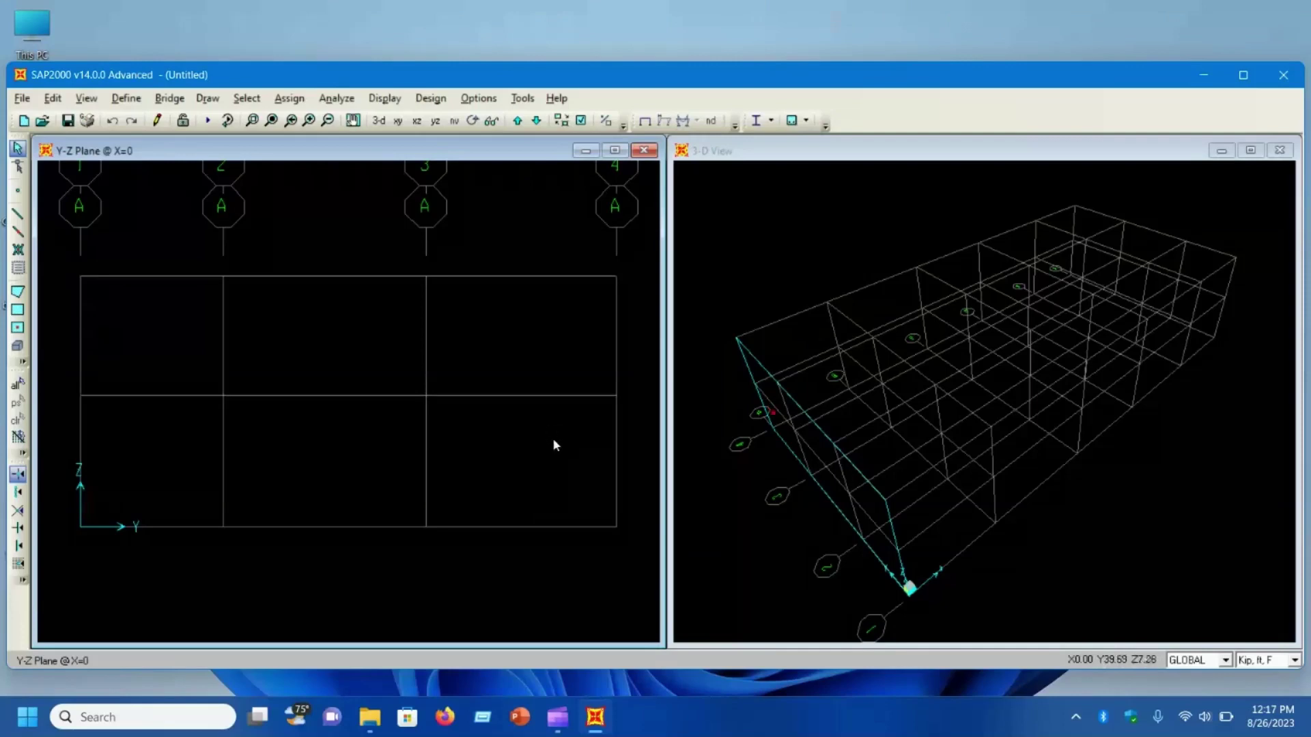
{"action": "left_click", "coordinate": [397, 121]}
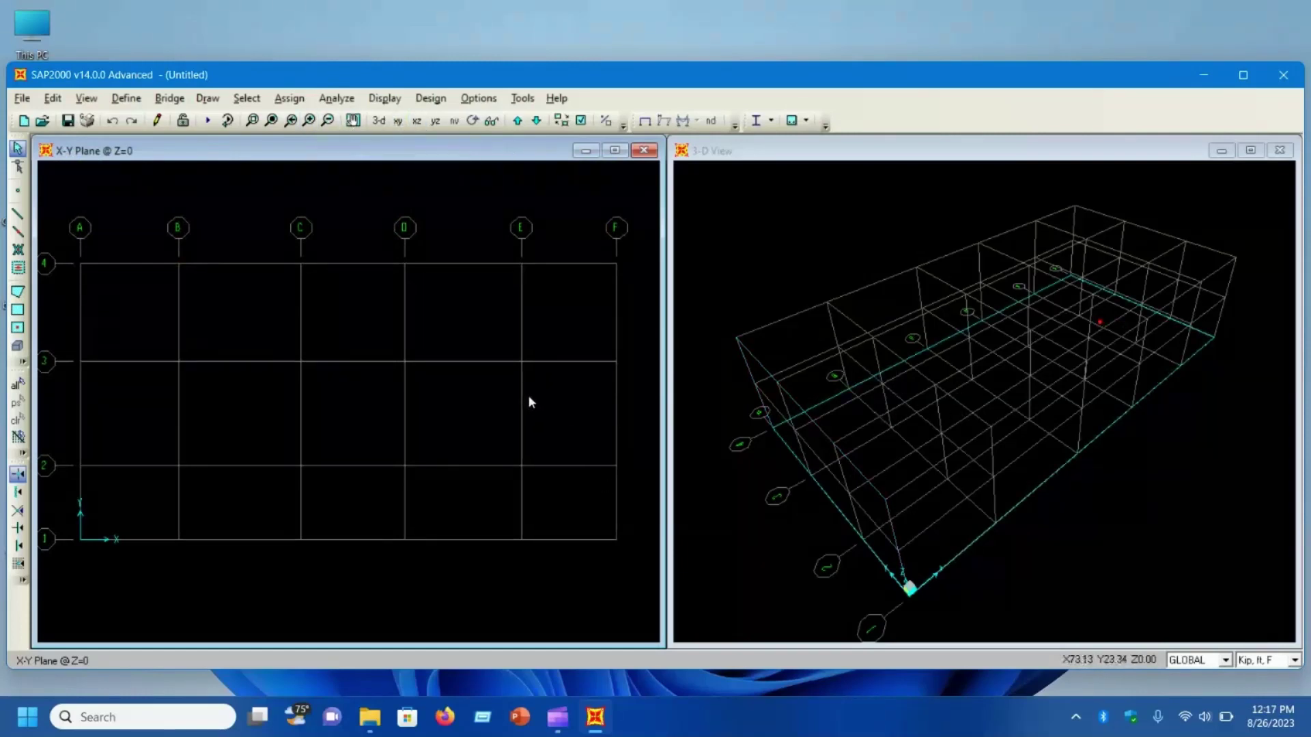
{"action": "left_click_drag", "start_coordinate": [477, 391], "coordinate": [526, 483]}
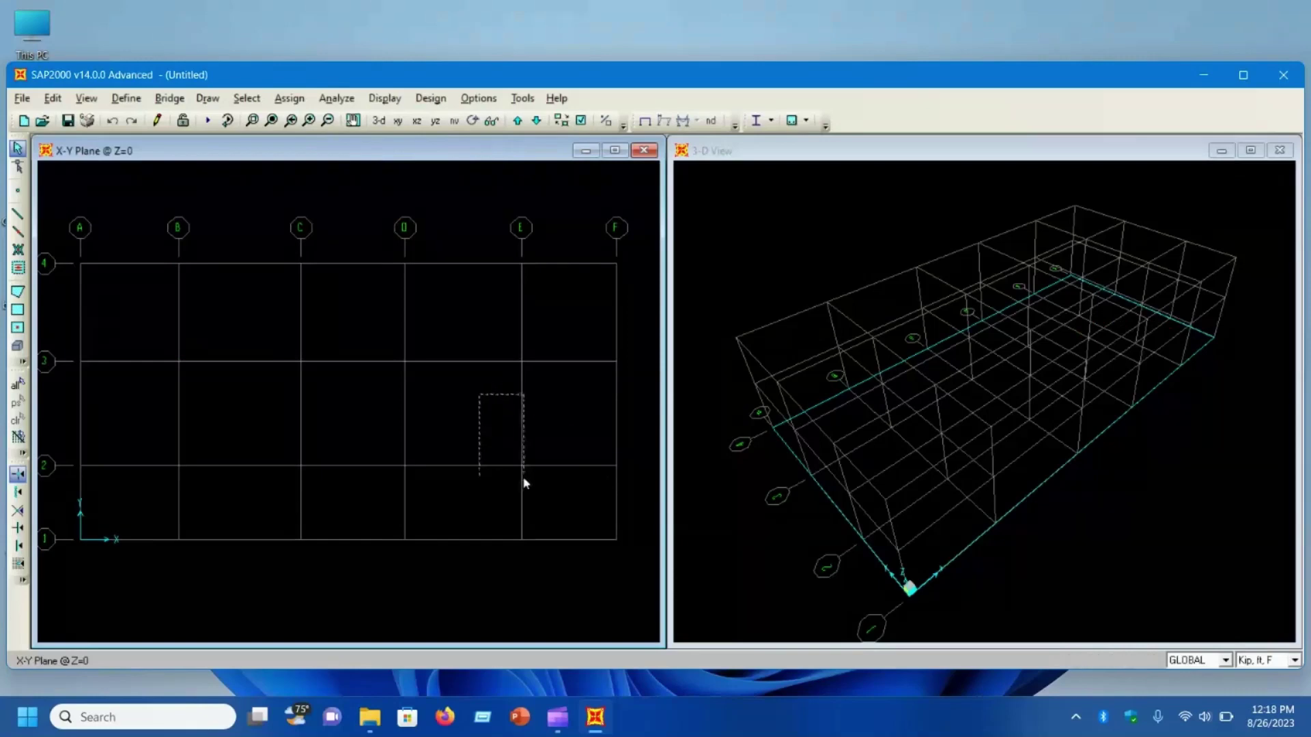
{"action": "left_click_drag", "start_coordinate": [427, 391], "coordinate": [591, 495]}
Add a seventh X grid line with the ID G to the GLOBAL grid system
{"action": "left_click", "coordinate": [744, 207]}
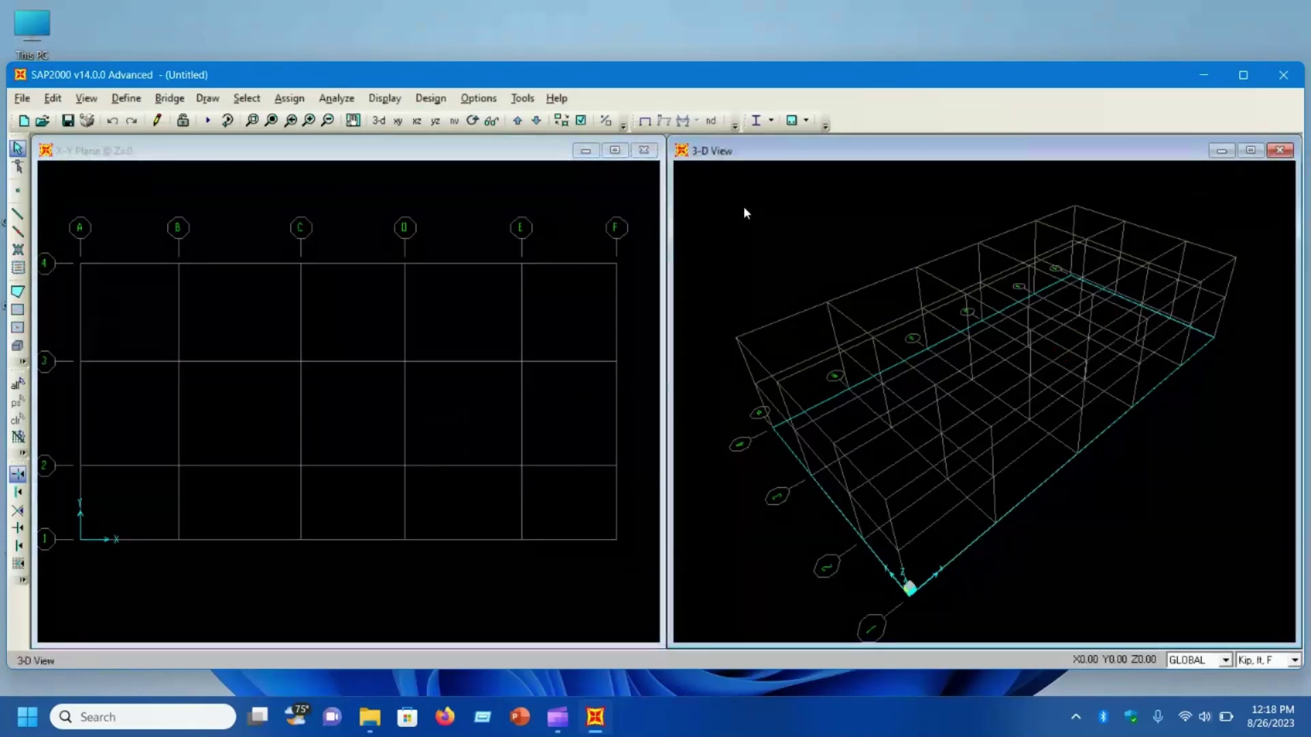
{"action": "right_click", "coordinate": [744, 207]}
{"action": "left_click", "coordinate": [777, 220]}
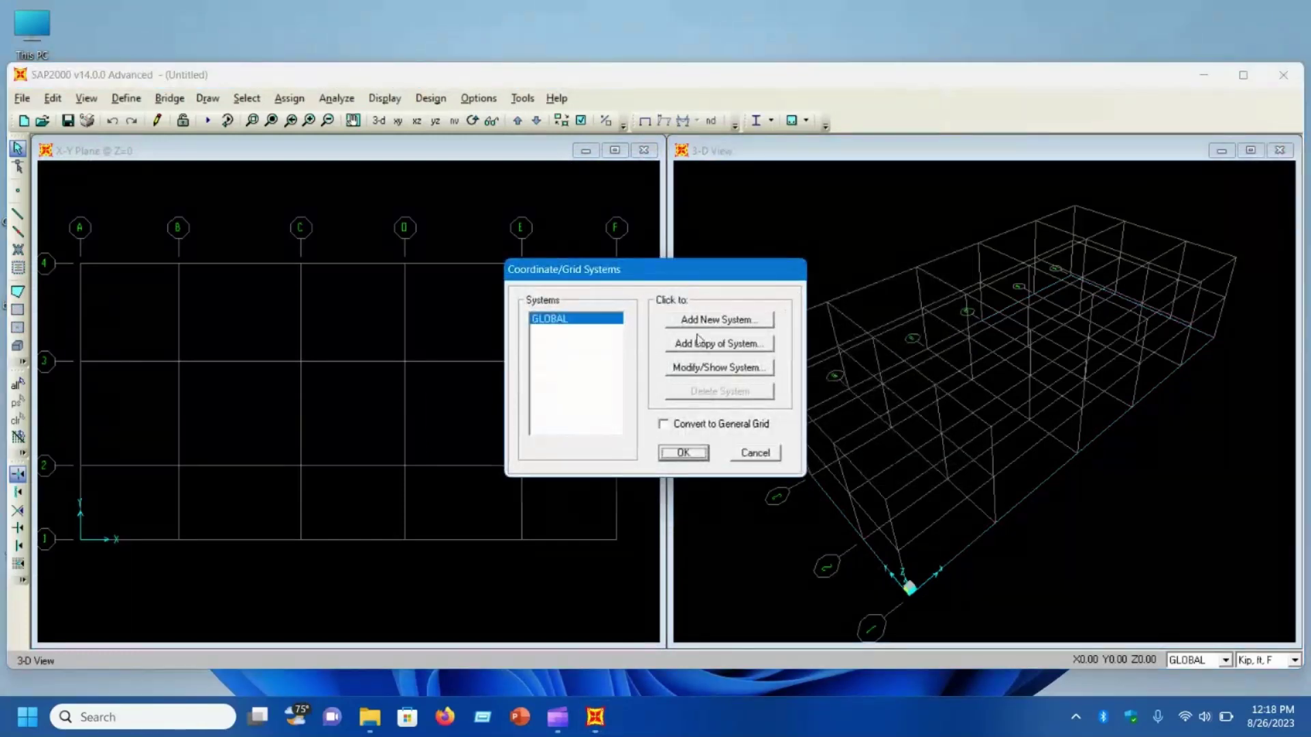
{"action": "left_click", "coordinate": [693, 368]}
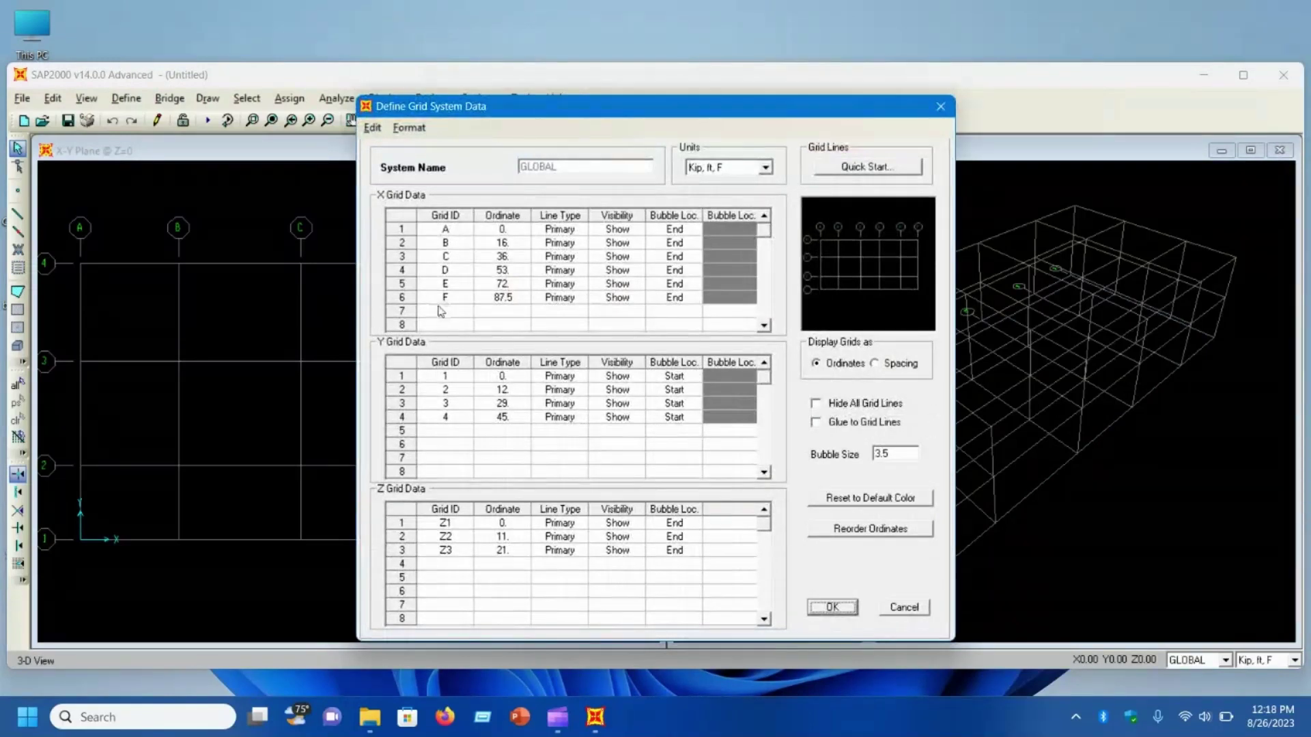
{"action": "left_click", "coordinate": [554, 315]}
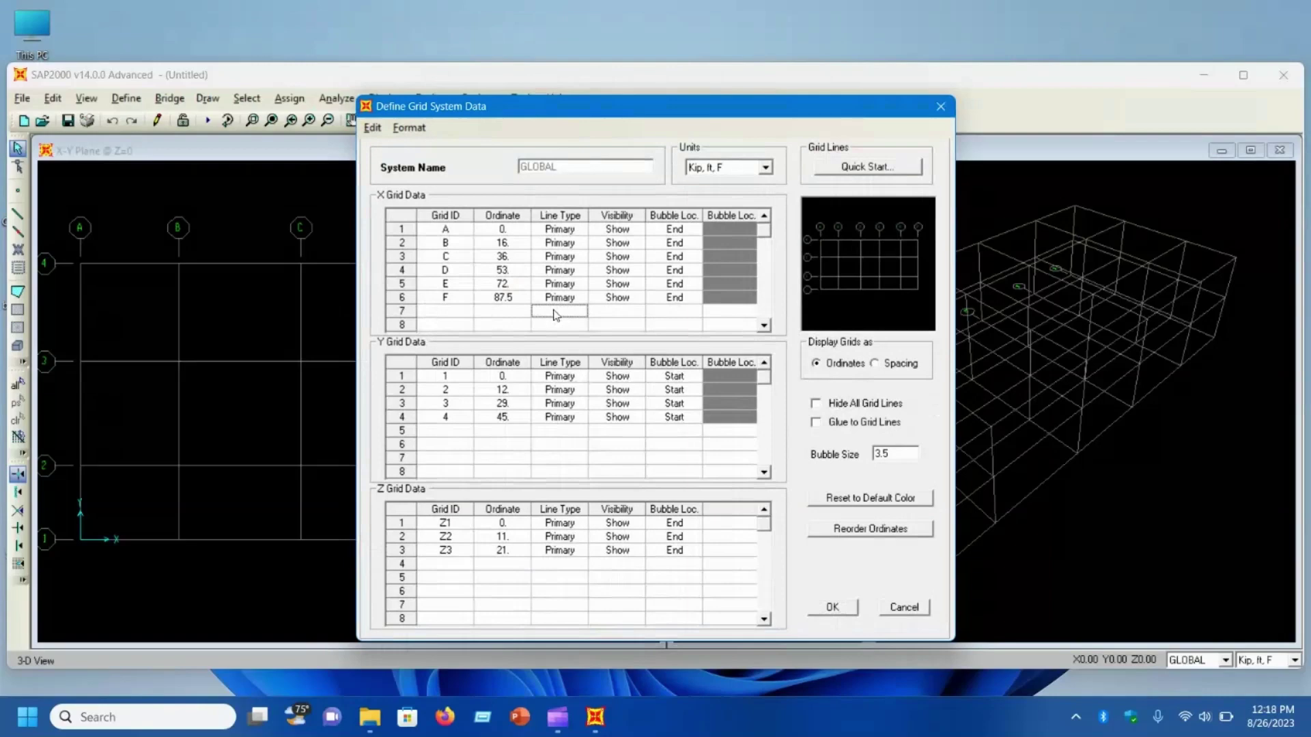
{"action": "left_click", "coordinate": [624, 317]}
{"action": "left_click", "coordinate": [624, 314]}
{"action": "key", "text": "Tab"}
{"action": "left_click", "coordinate": [454, 311]}
{"action": "type", "text": "G"}
Set grid line G's ordinate to 25 ft and apply the modified GLOBAL grid system to the model
{"action": "left_click", "coordinate": [522, 313]}
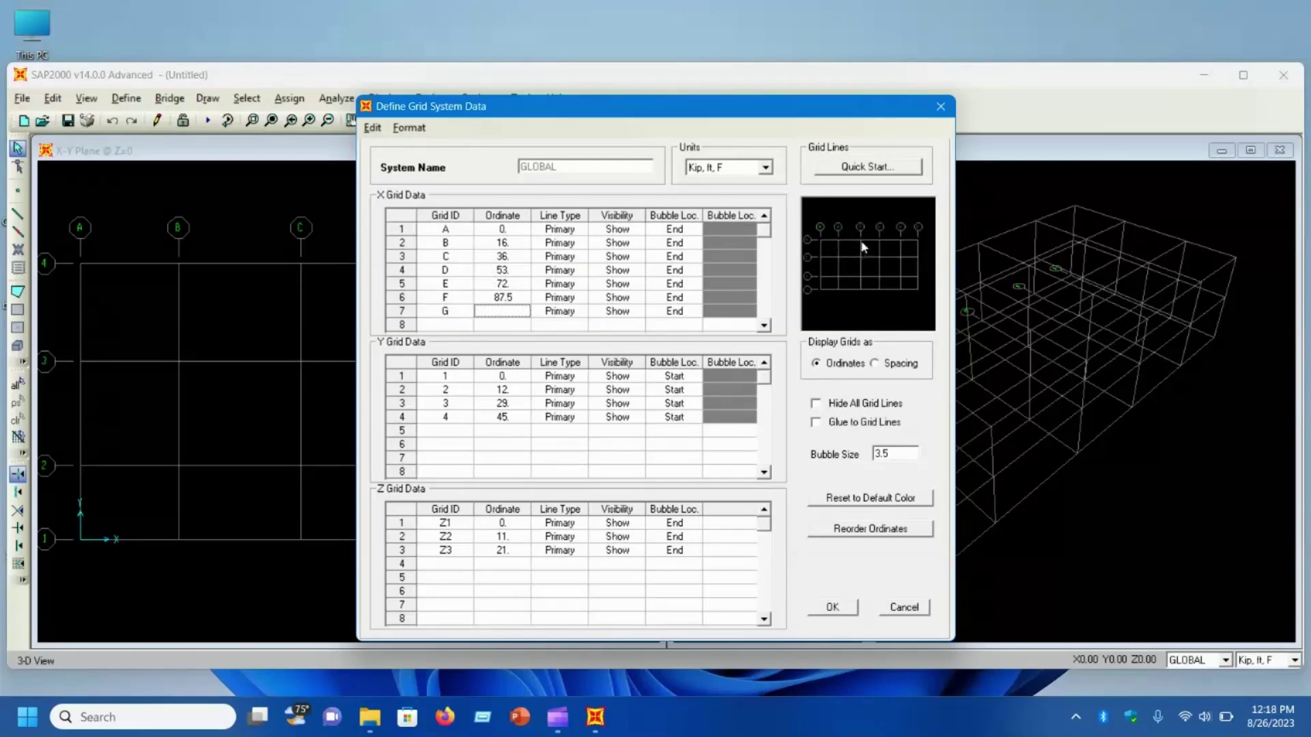
{"action": "left_click", "coordinate": [524, 313]}
{"action": "type", "text": "25"}
{"action": "key", "text": "Return"}
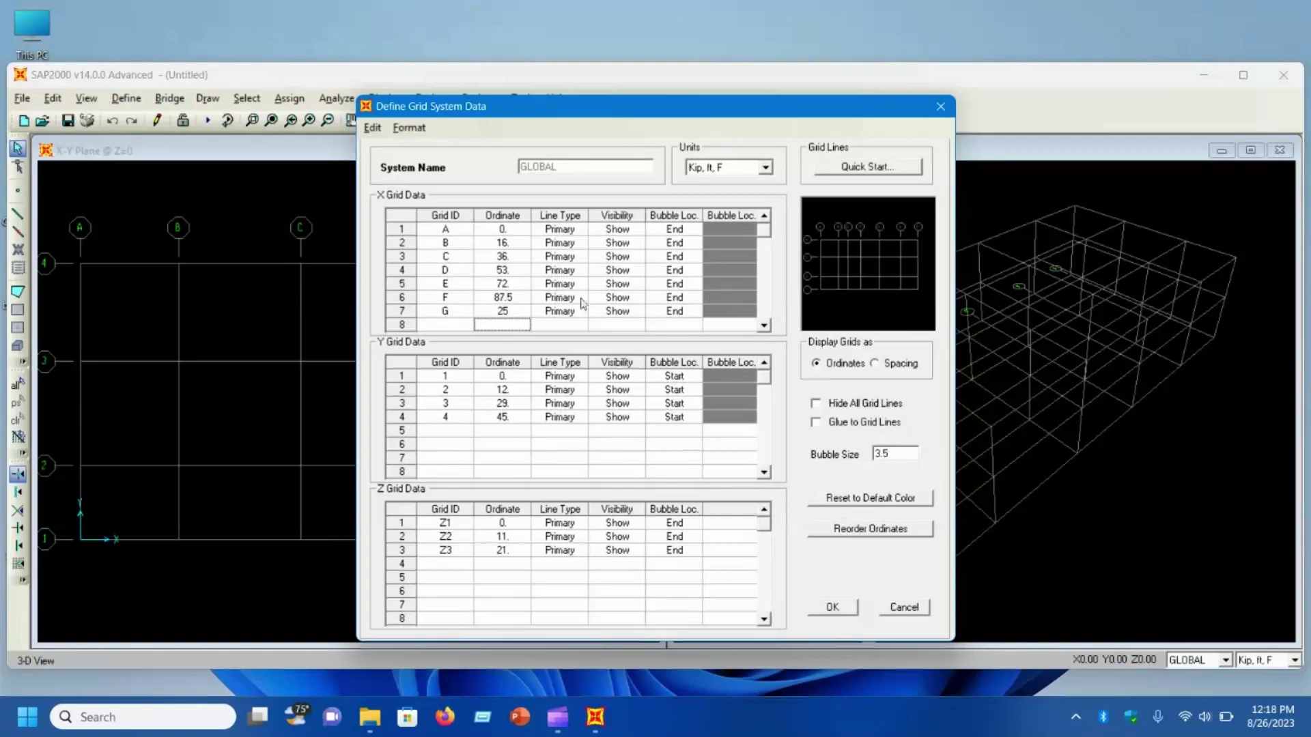
{"action": "left_click", "coordinate": [835, 607]}
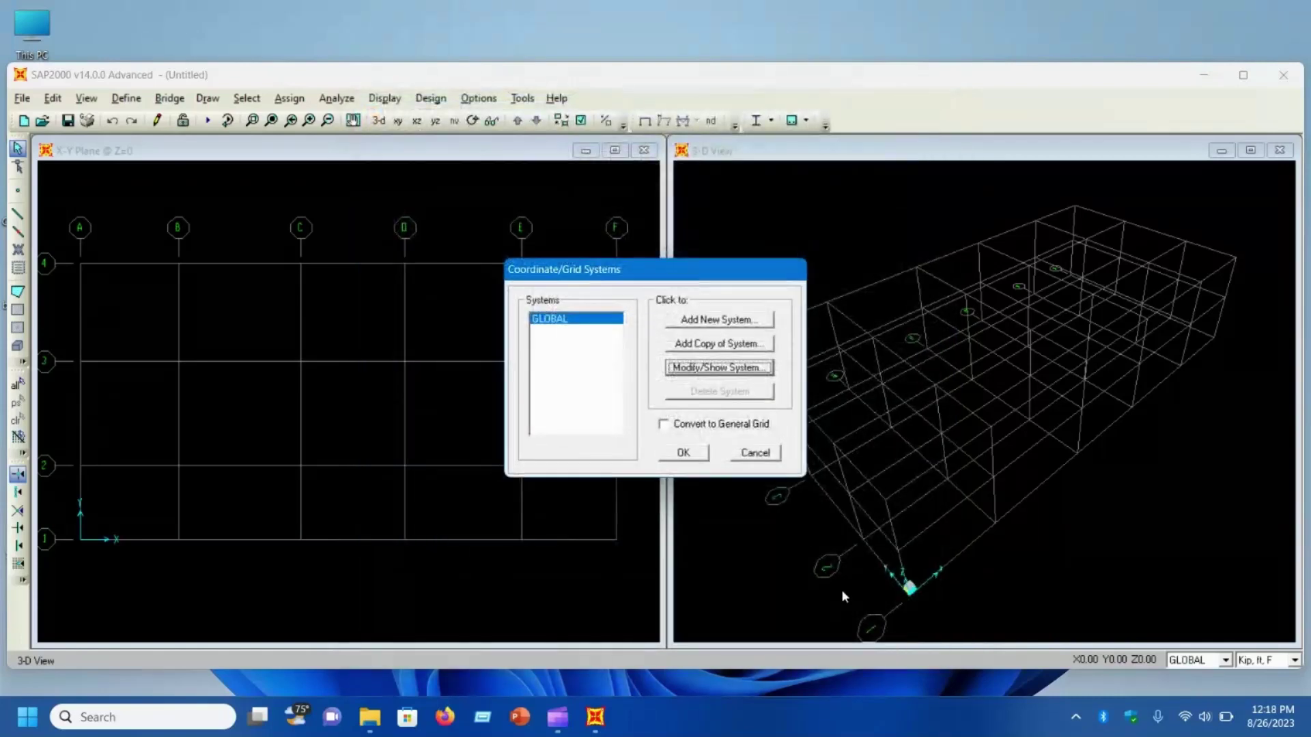
{"action": "left_click", "coordinate": [690, 454]}
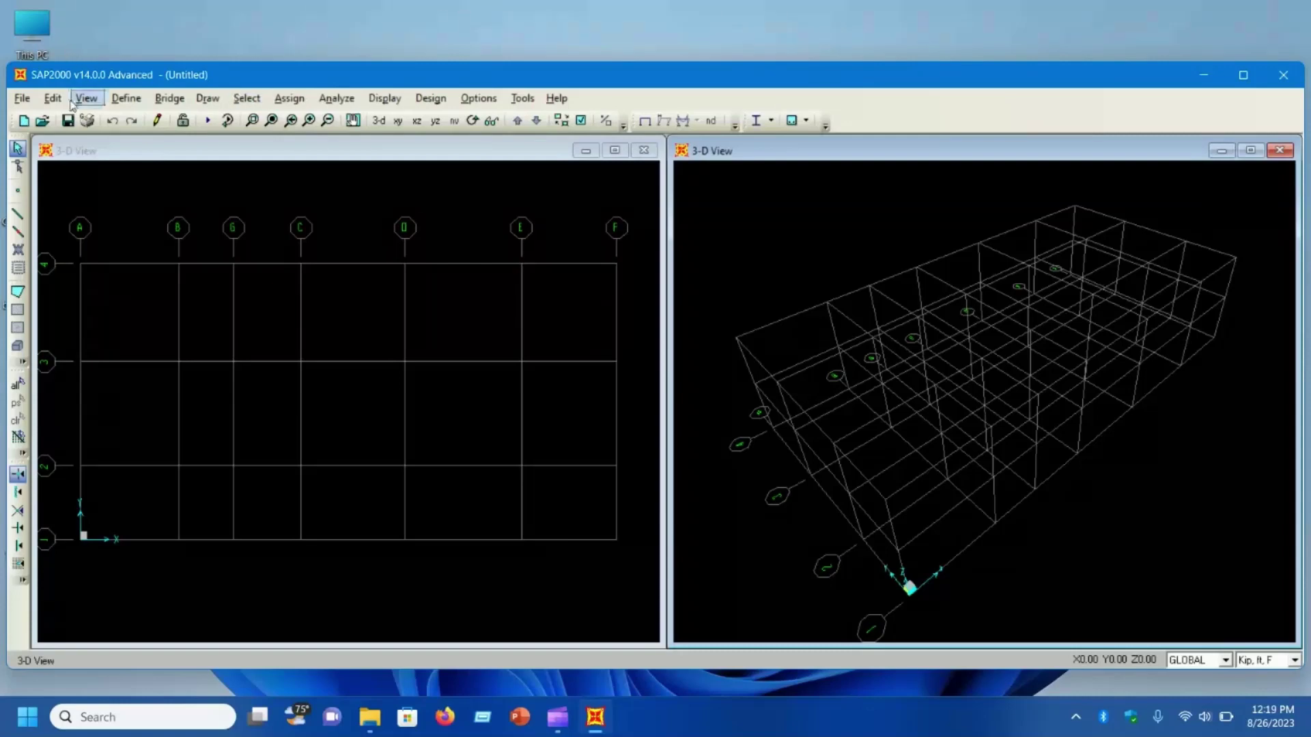
{"action": "left_click", "coordinate": [114, 102]}
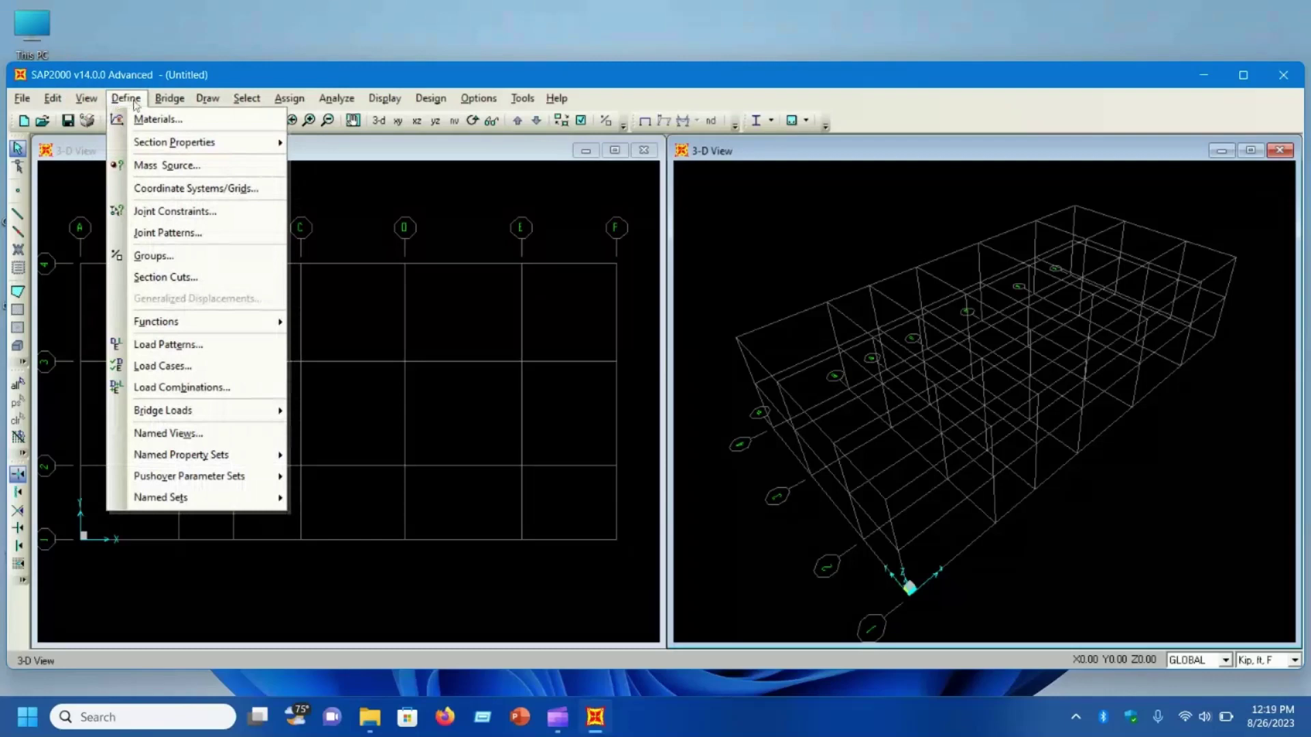
{"action": "mouse_move", "coordinate": [139, 141]}
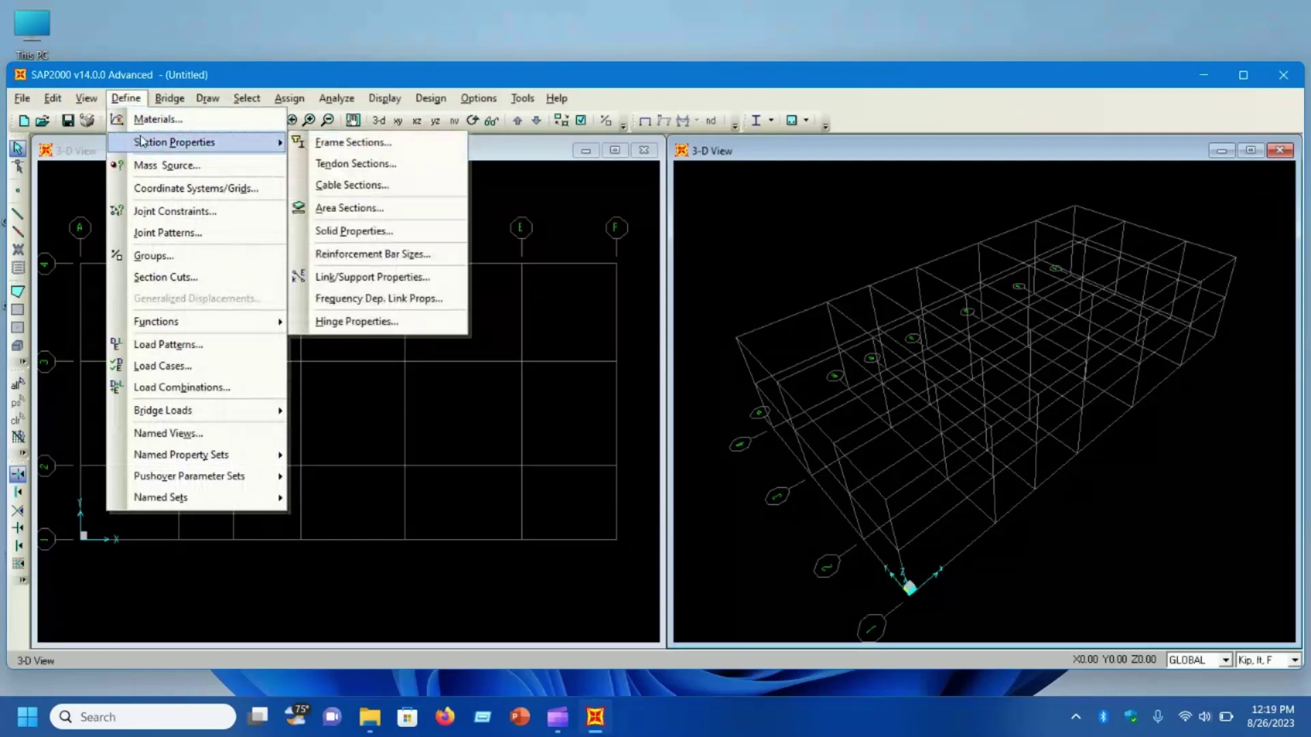
{"action": "left_click", "coordinate": [738, 156]}
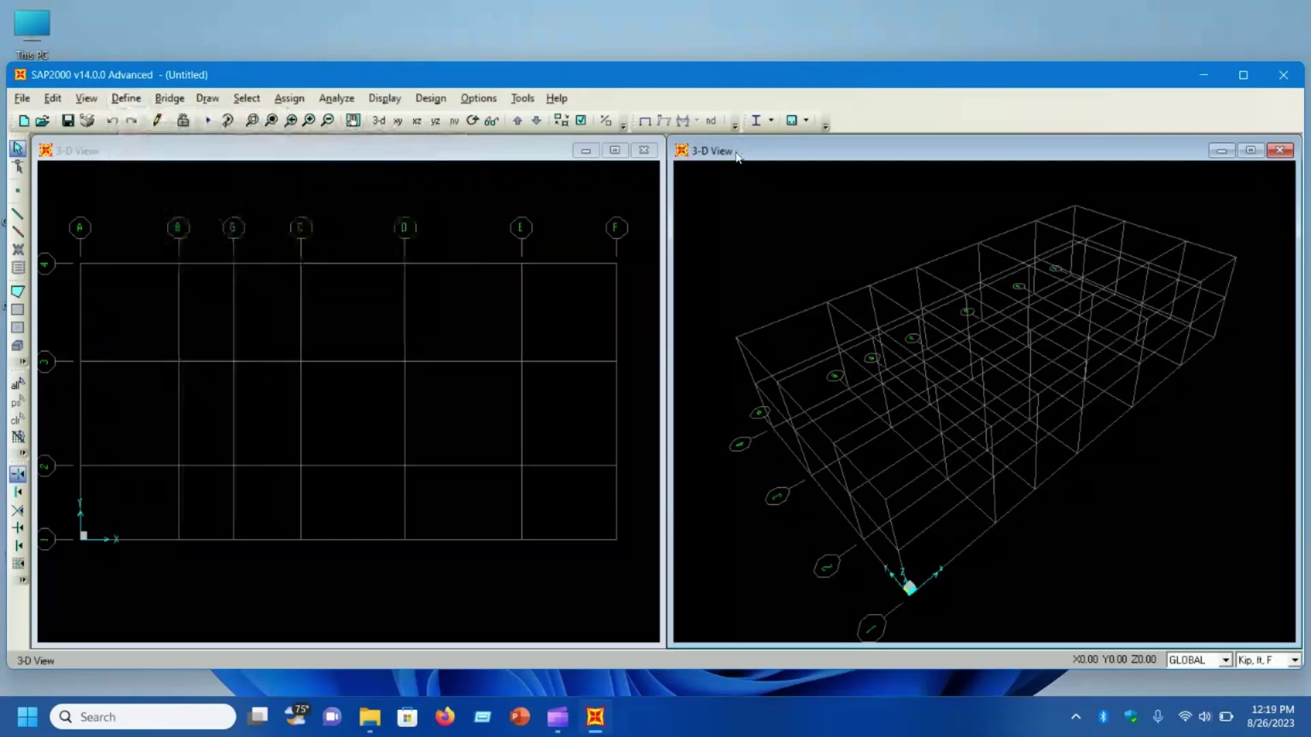
Draw four straight FSEC1 frame members around the bay between grid lines G and C and lines 3 and 4
{"action": "left_click", "coordinate": [455, 155]}
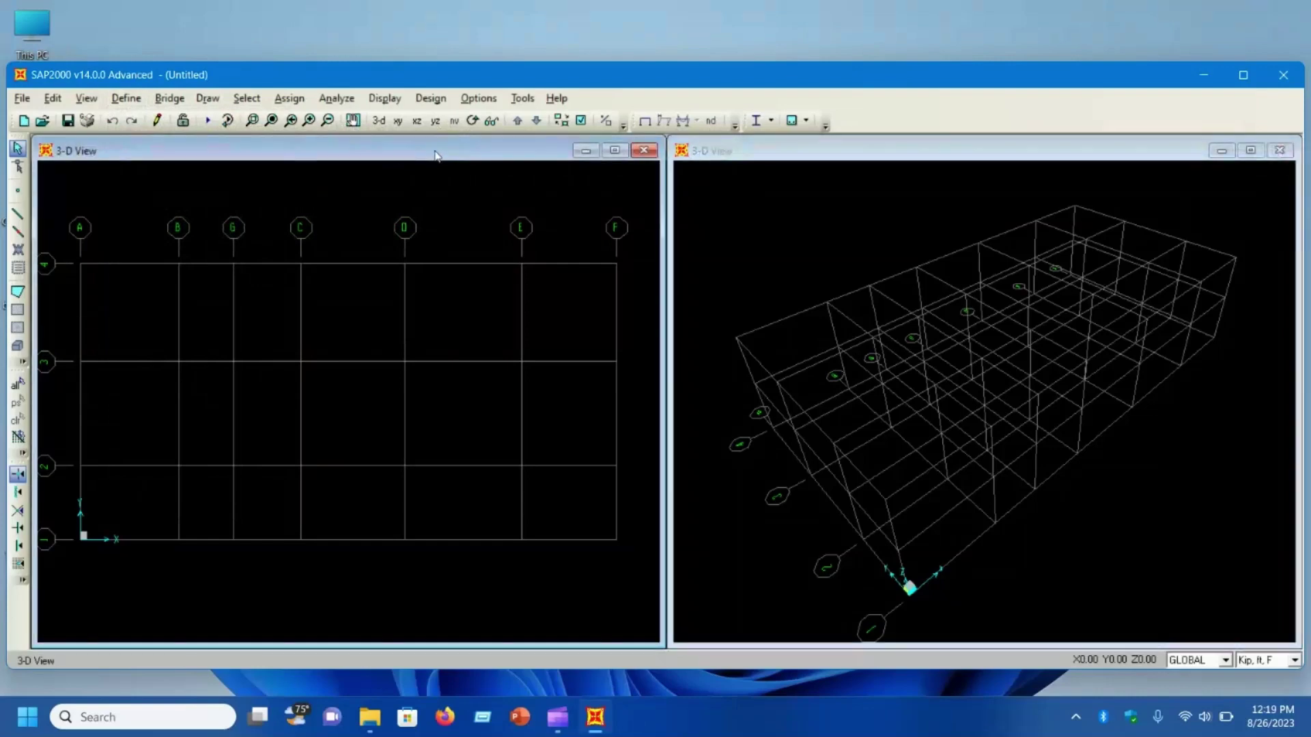
{"action": "left_click", "coordinate": [17, 233]}
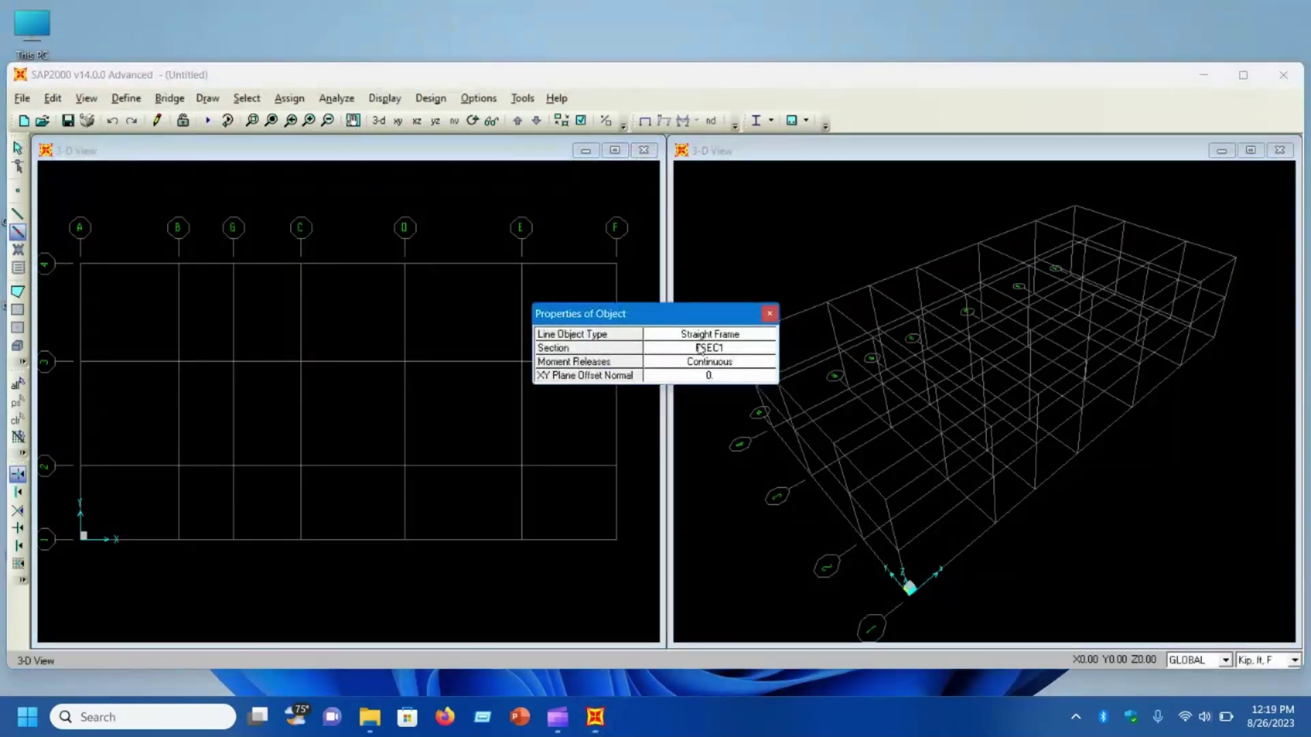
{"action": "left_click", "coordinate": [768, 314]}
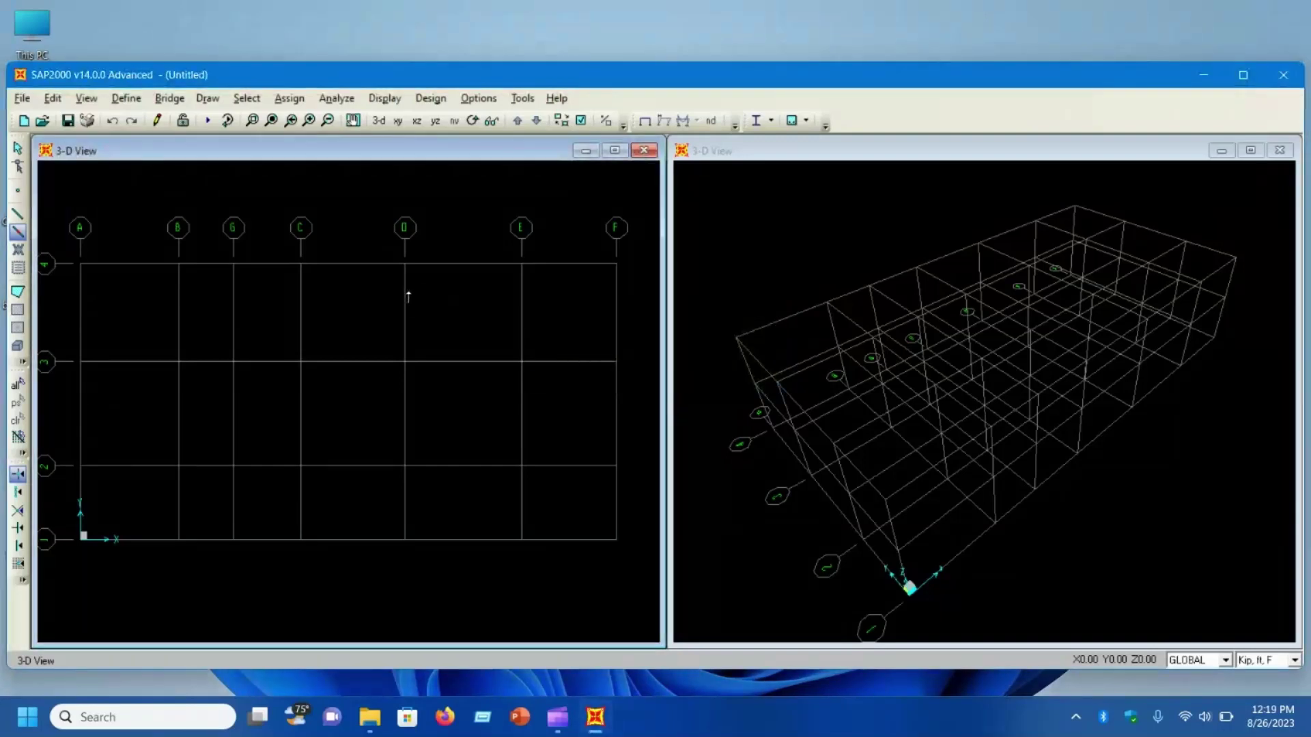
{"action": "left_click", "coordinate": [233, 301]}
{"action": "left_click", "coordinate": [300, 307]}
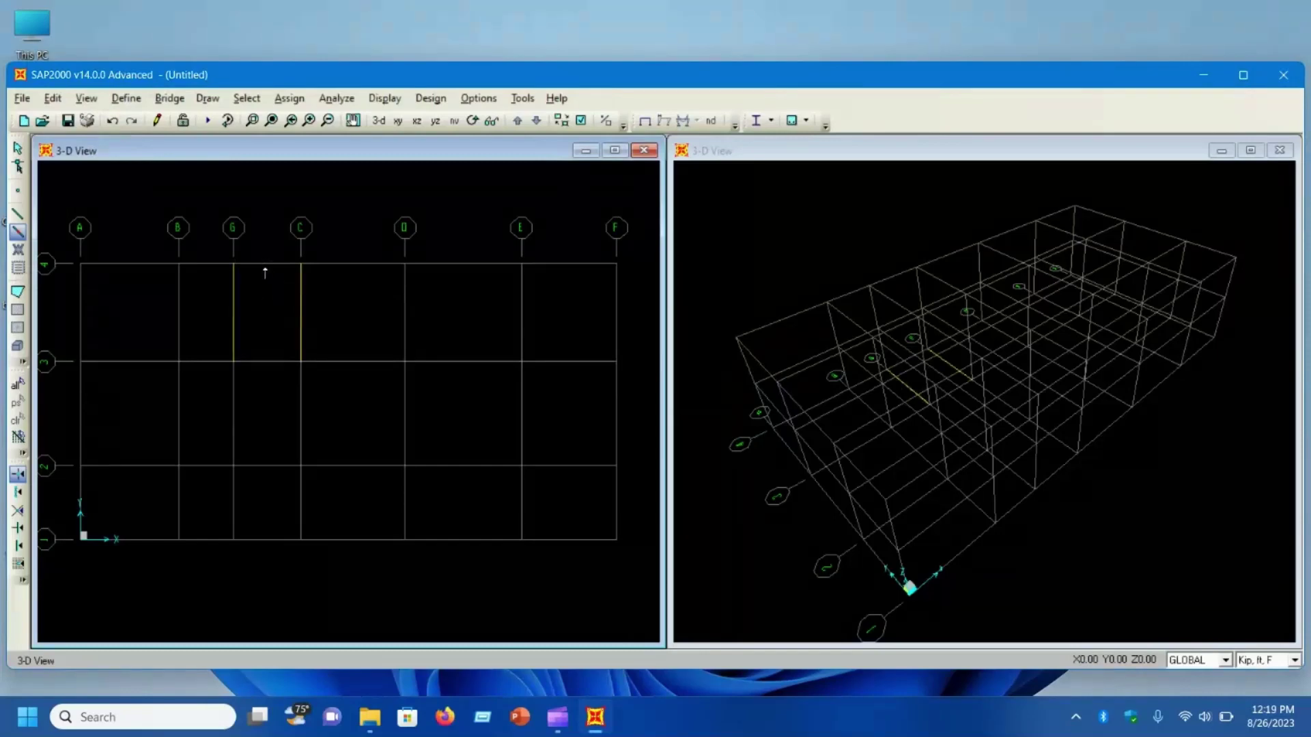
{"action": "left_click", "coordinate": [265, 271]}
{"action": "left_click", "coordinate": [267, 361]}
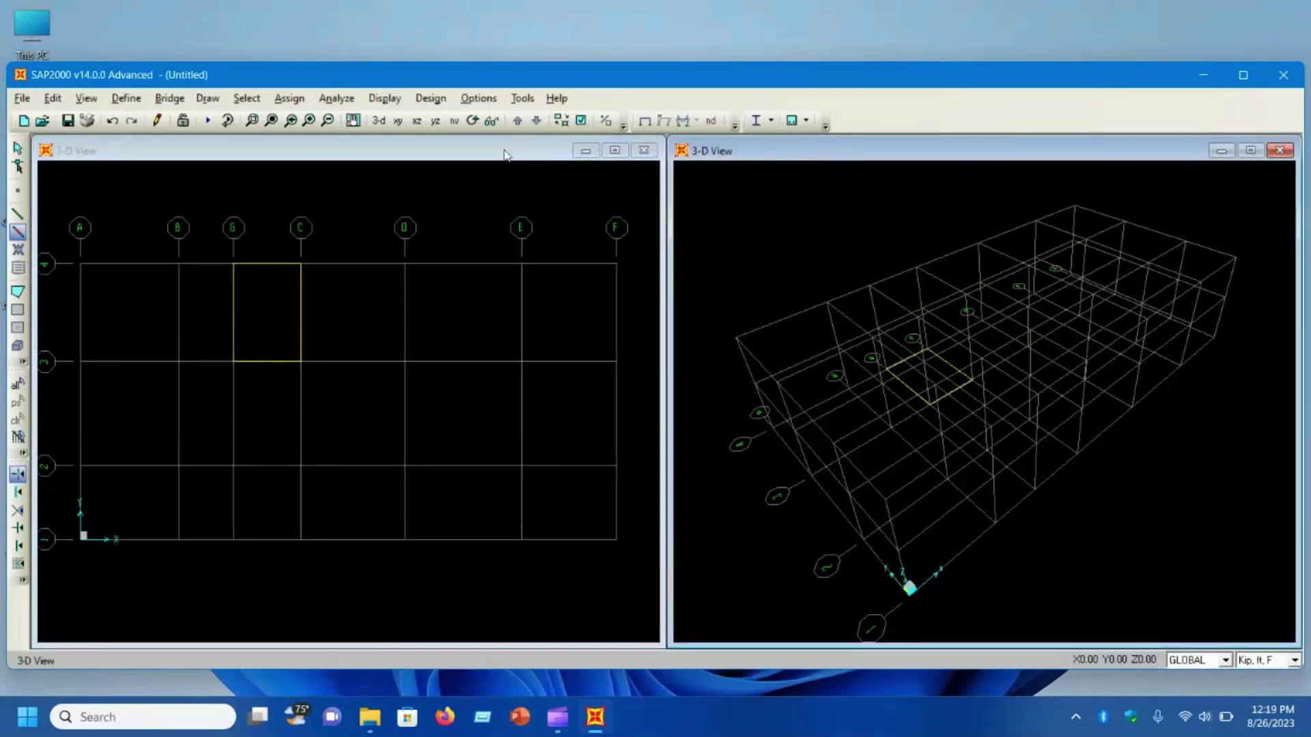
Fill the framed bay between G and C in the X-Y plane at Z=21 with an ASEC1 area object
{"action": "left_click", "coordinate": [386, 152]}
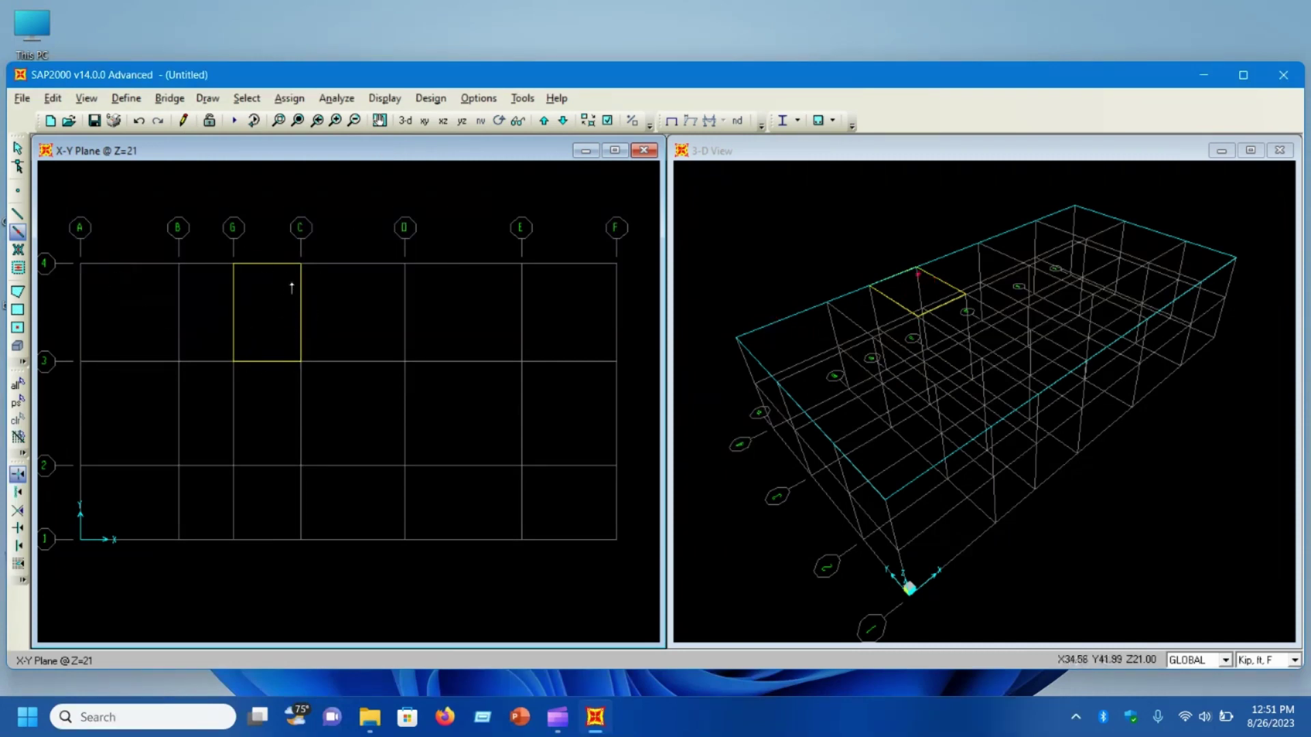
{"action": "key", "text": "Escape"}
{"action": "left_click", "coordinate": [18, 328]}
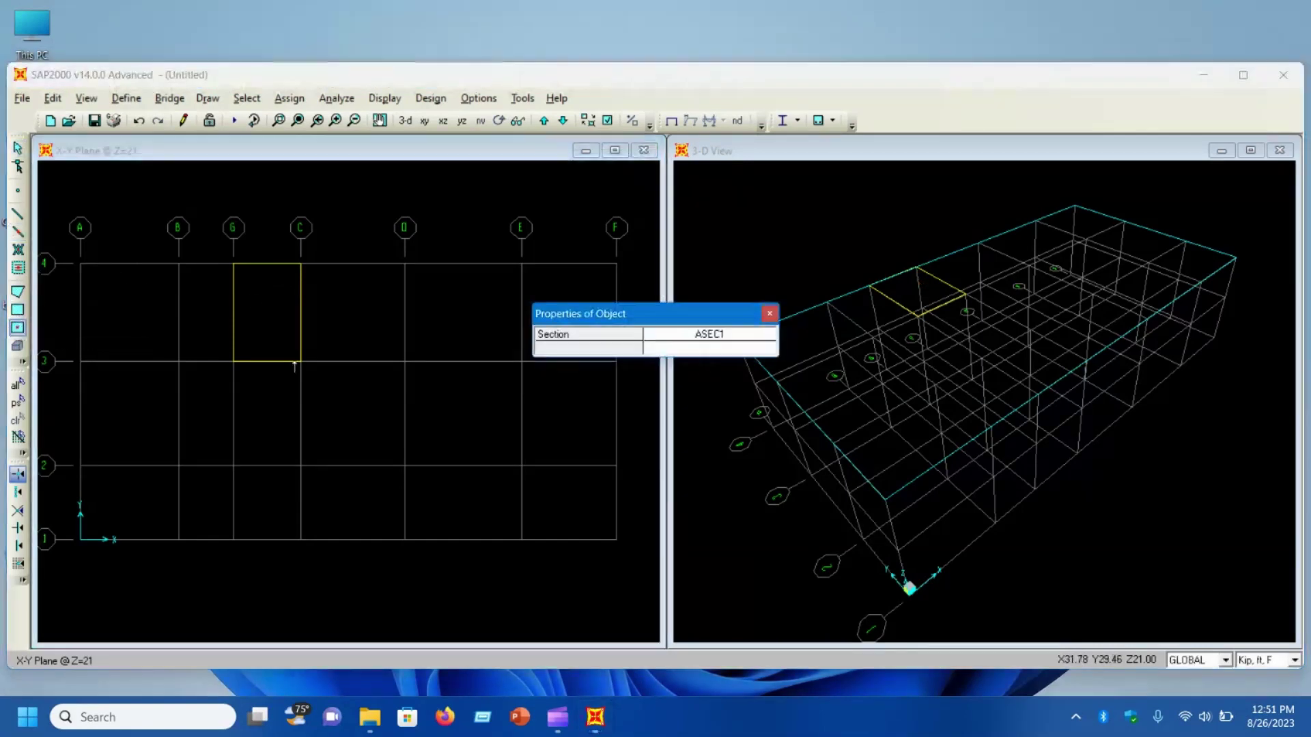
{"action": "left_click", "coordinate": [770, 314]}
{"action": "left_click", "coordinate": [280, 309]}
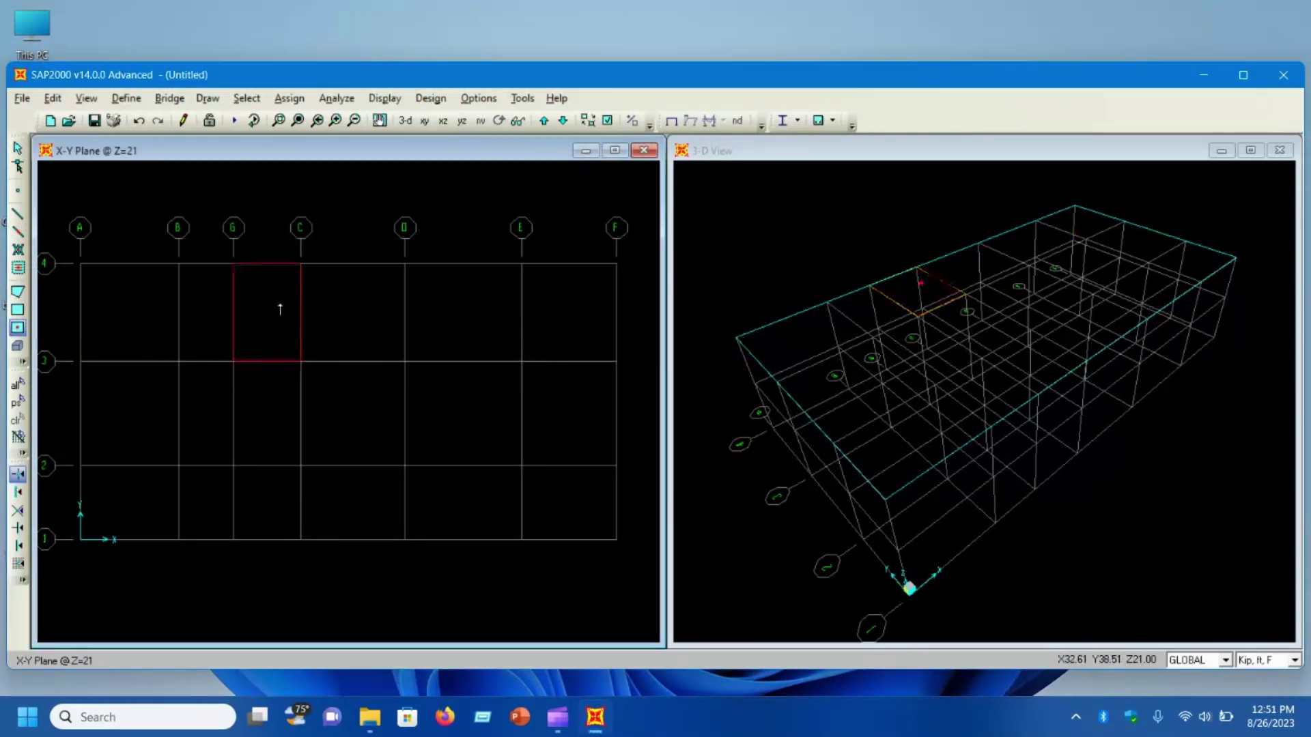
{"action": "key", "text": "Escape"}
Turn on Fill Objects for the 3-D view only and inspect the filled area from other angles
{"action": "left_click", "coordinate": [812, 148]}
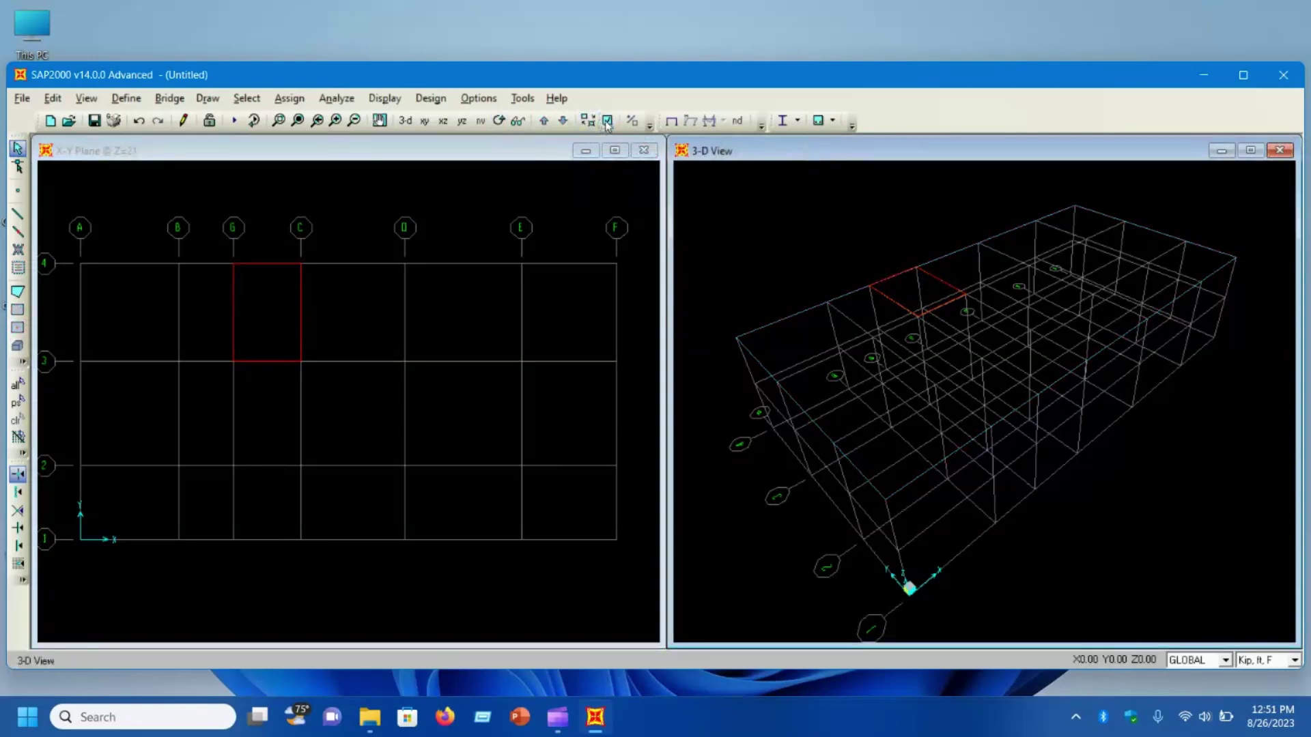
{"action": "left_click", "coordinate": [587, 121]}
{"action": "left_click", "coordinate": [639, 296]}
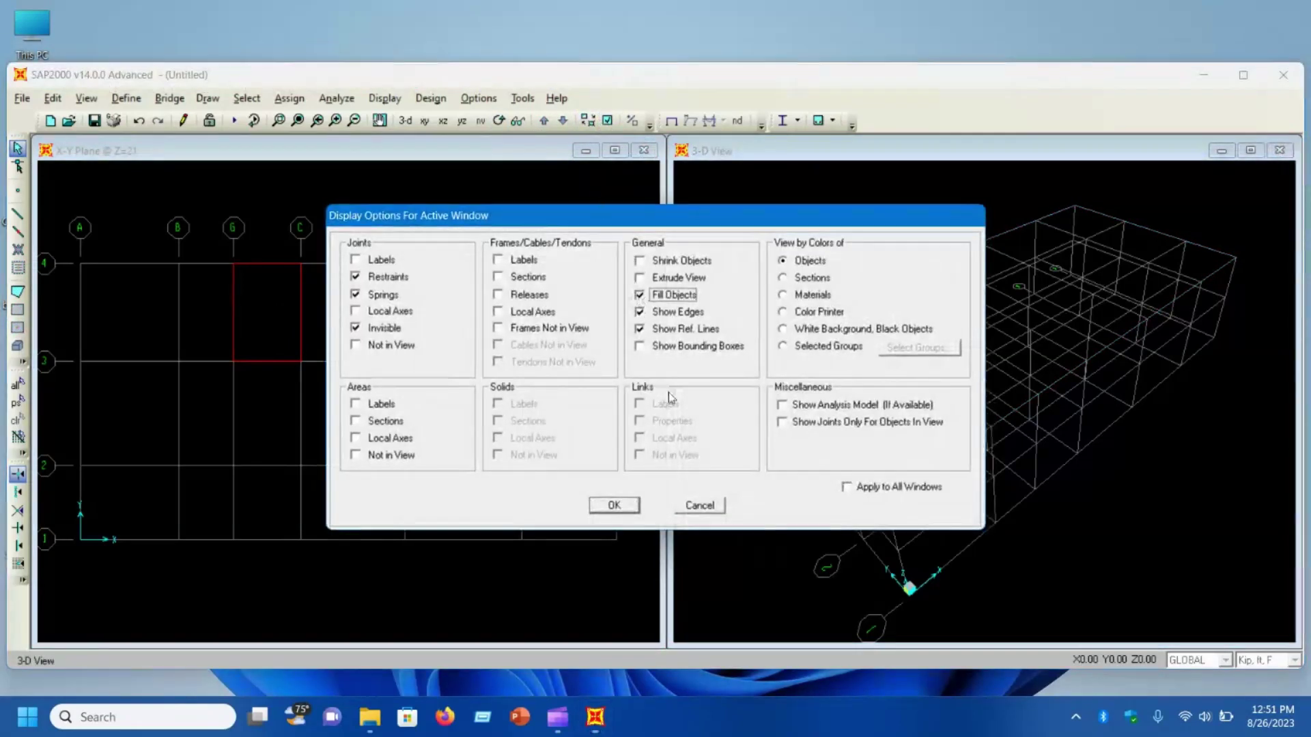
{"action": "left_click", "coordinate": [618, 506]}
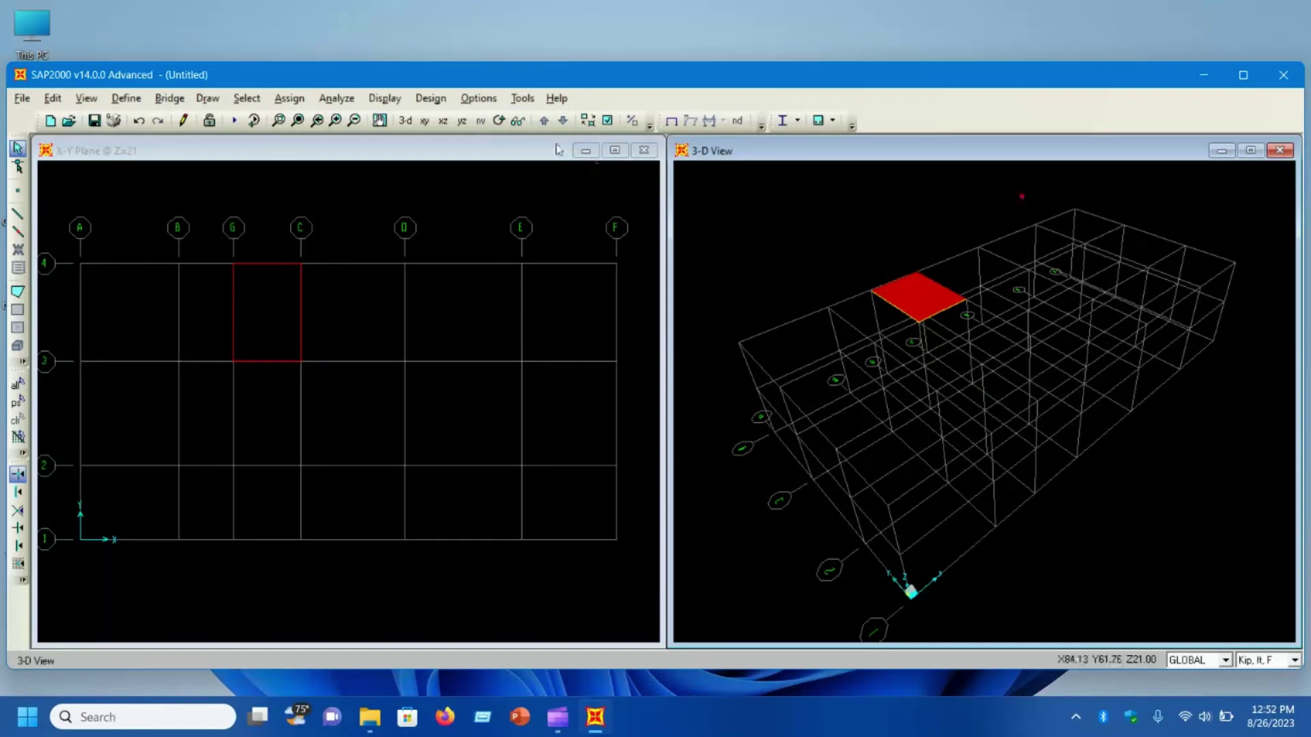
{"action": "left_click", "coordinate": [498, 121]}
{"action": "left_click_drag", "start_coordinate": [1111, 401], "coordinate": [1009, 350]}
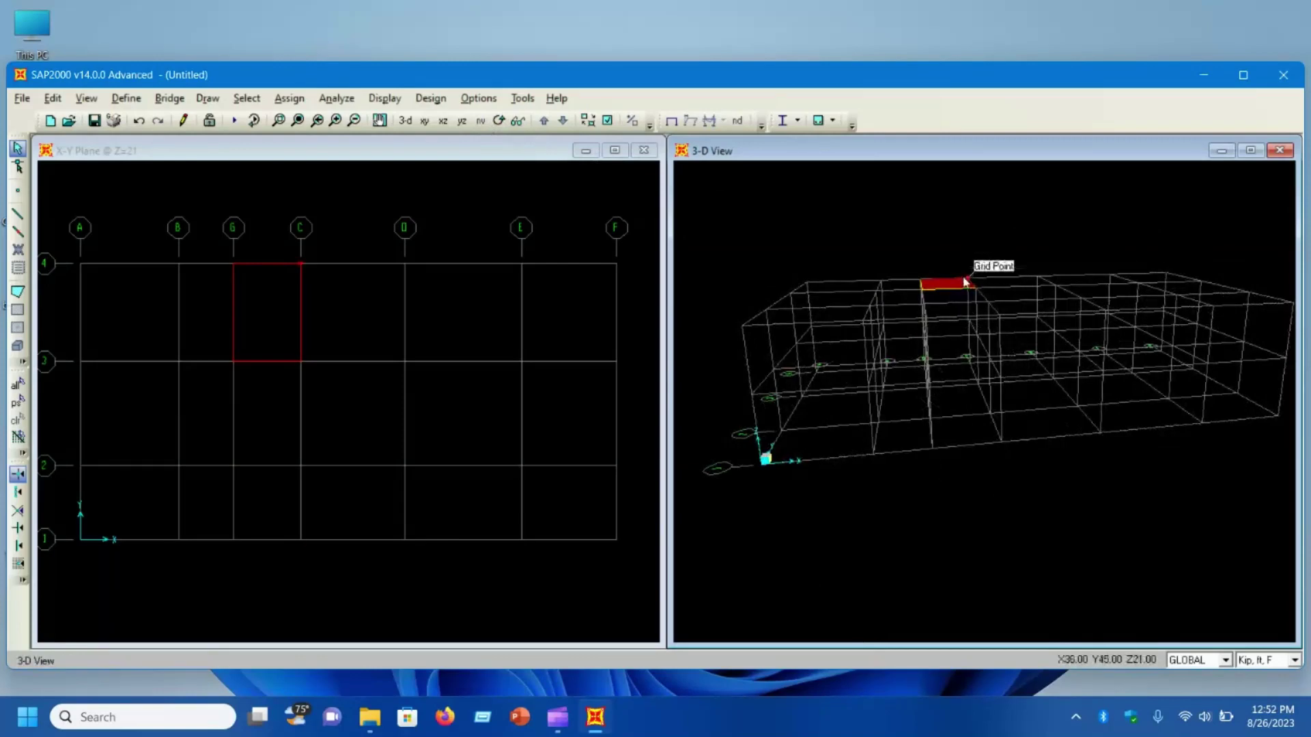
{"action": "left_click", "coordinate": [498, 120]}
{"action": "left_click_drag", "start_coordinate": [875, 257], "coordinate": [1216, 241]}
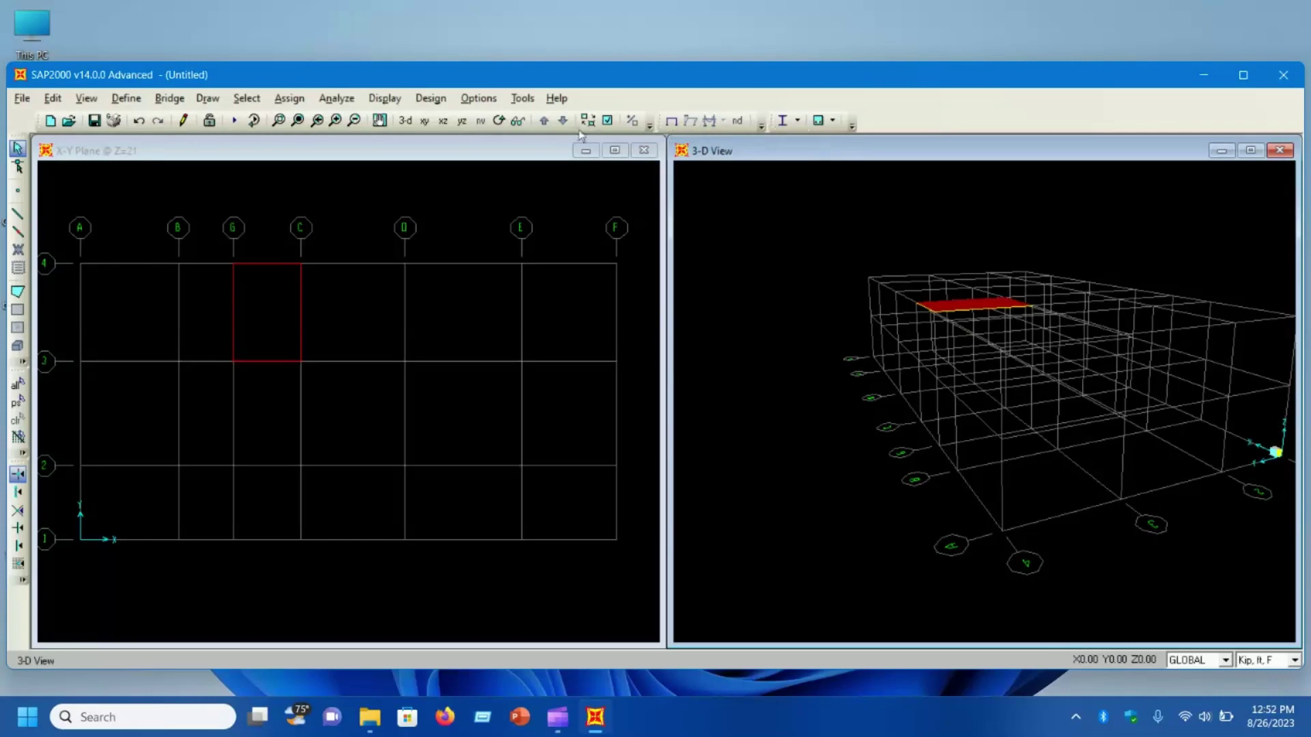
In the X-Z plane at Y=45, draw two-storey frame columns on grid lines G and C and the mid-level beam between them
{"action": "left_click", "coordinate": [498, 153]}
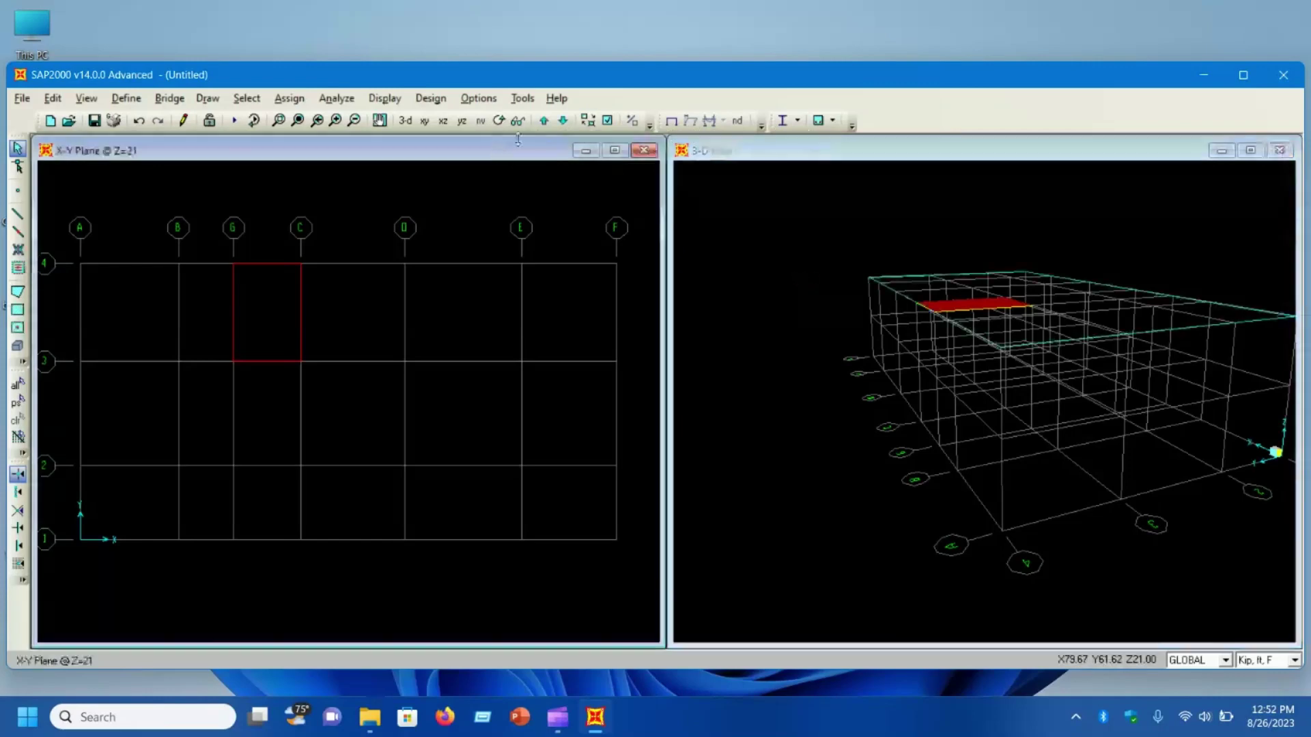
{"action": "left_click", "coordinate": [445, 122]}
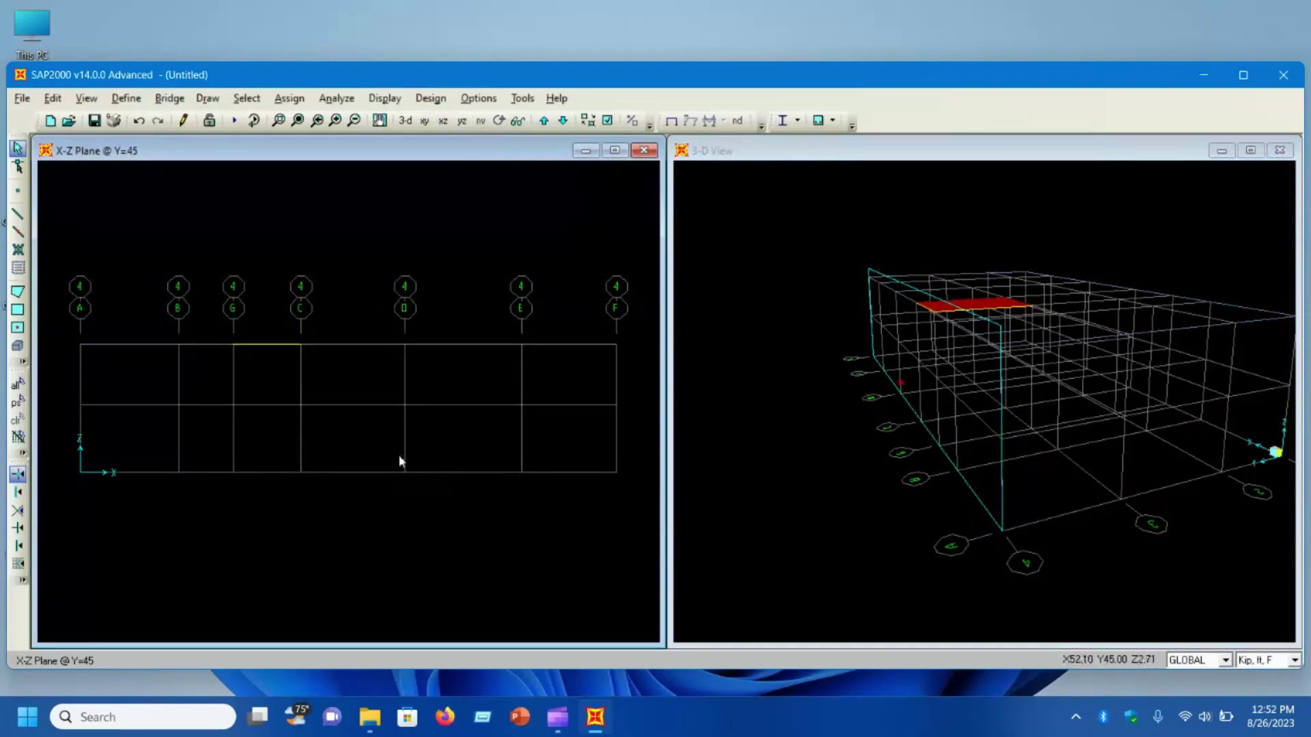
{"action": "left_click", "coordinate": [18, 232]}
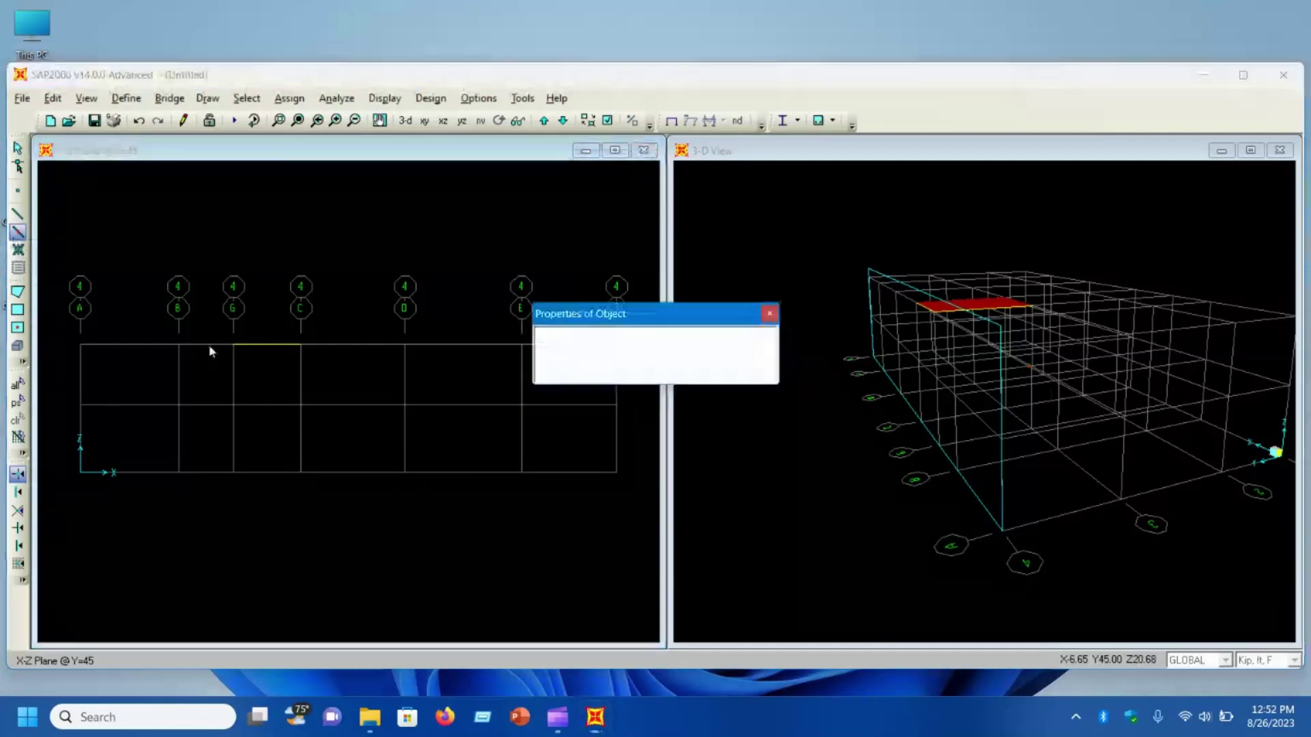
{"action": "left_click", "coordinate": [769, 313]}
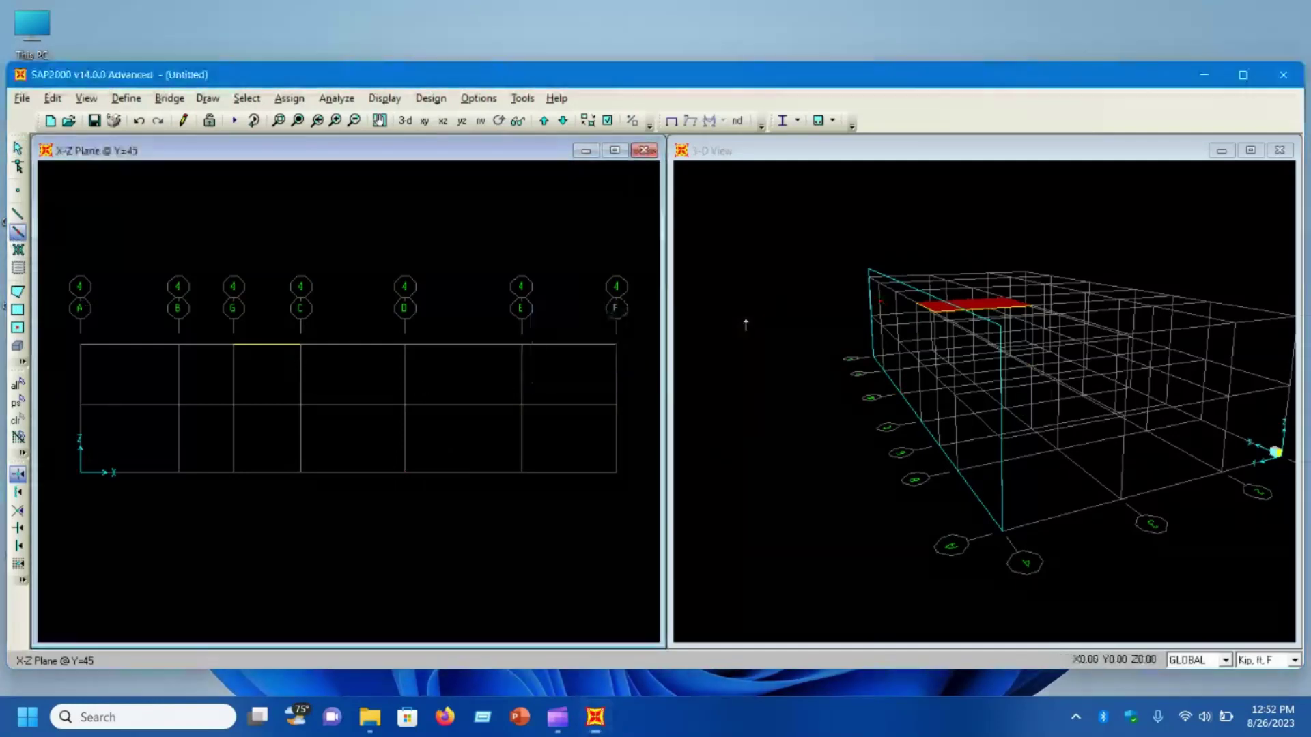
{"action": "left_click", "coordinate": [301, 369]}
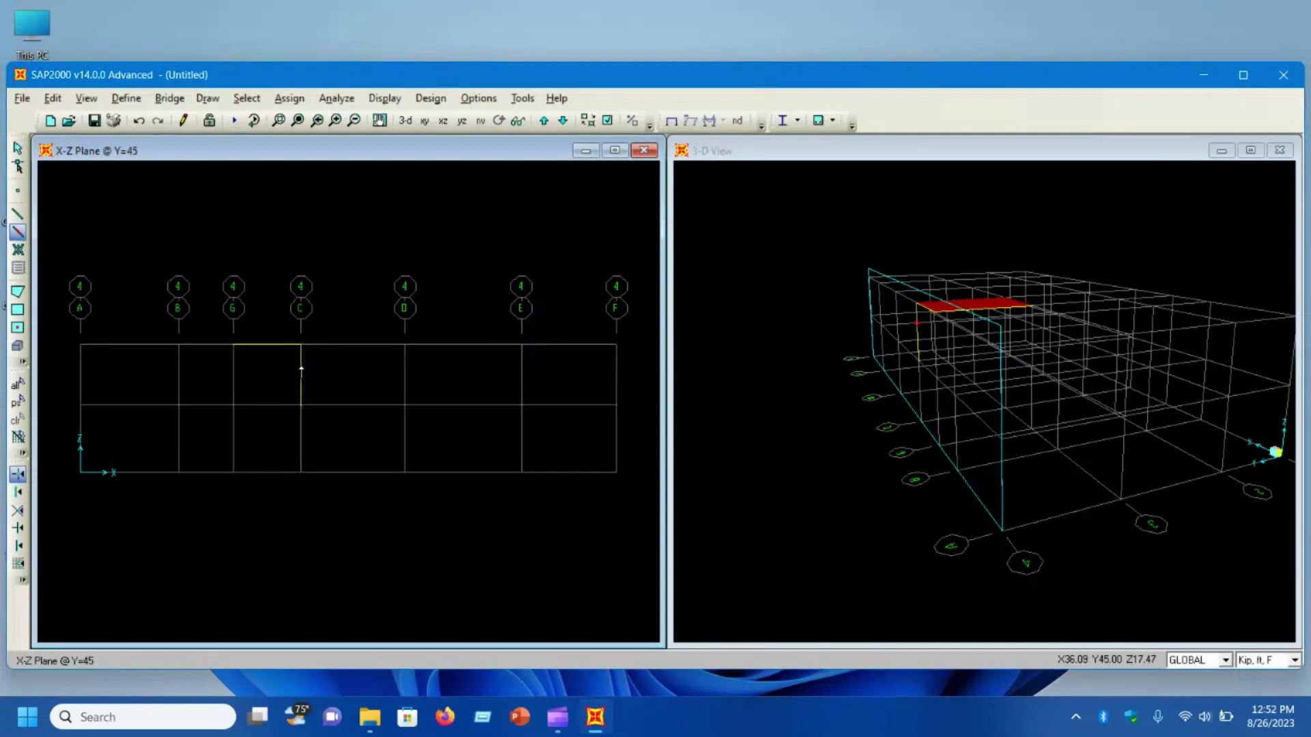
{"action": "left_click", "coordinate": [235, 377]}
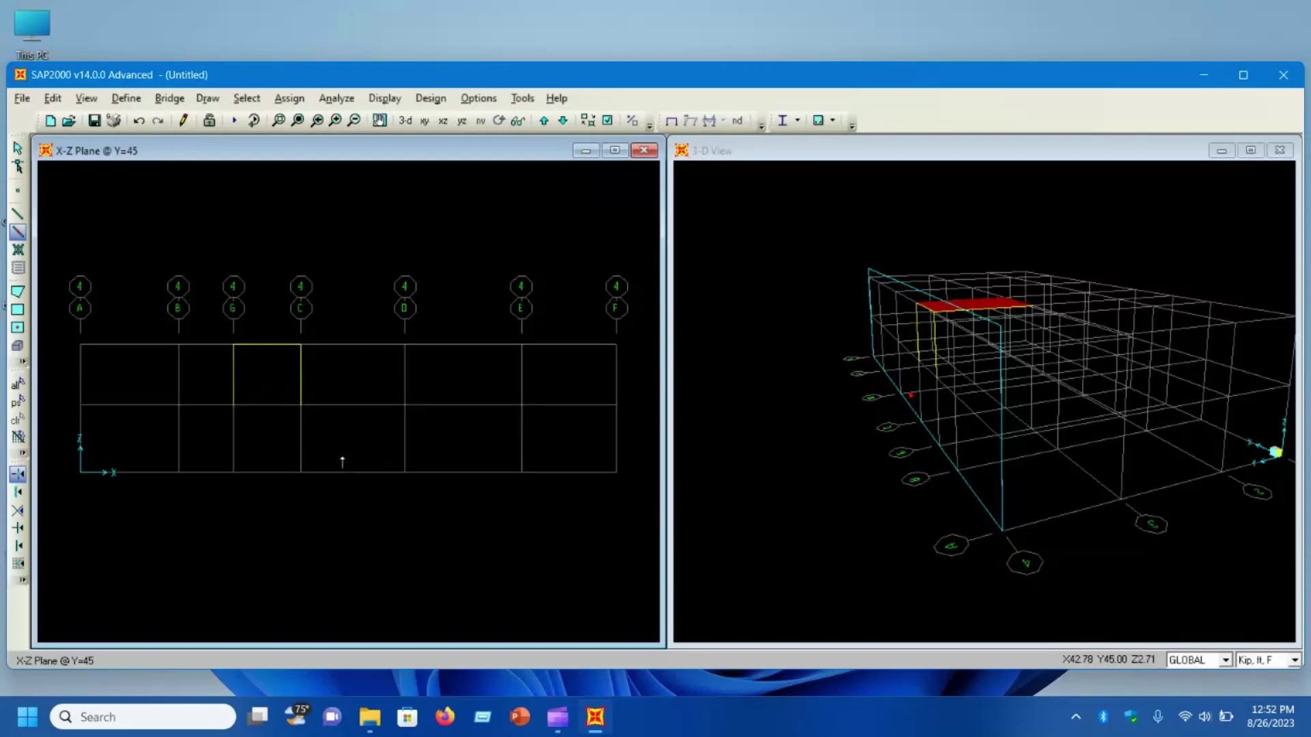
{"action": "left_click", "coordinate": [301, 433]}
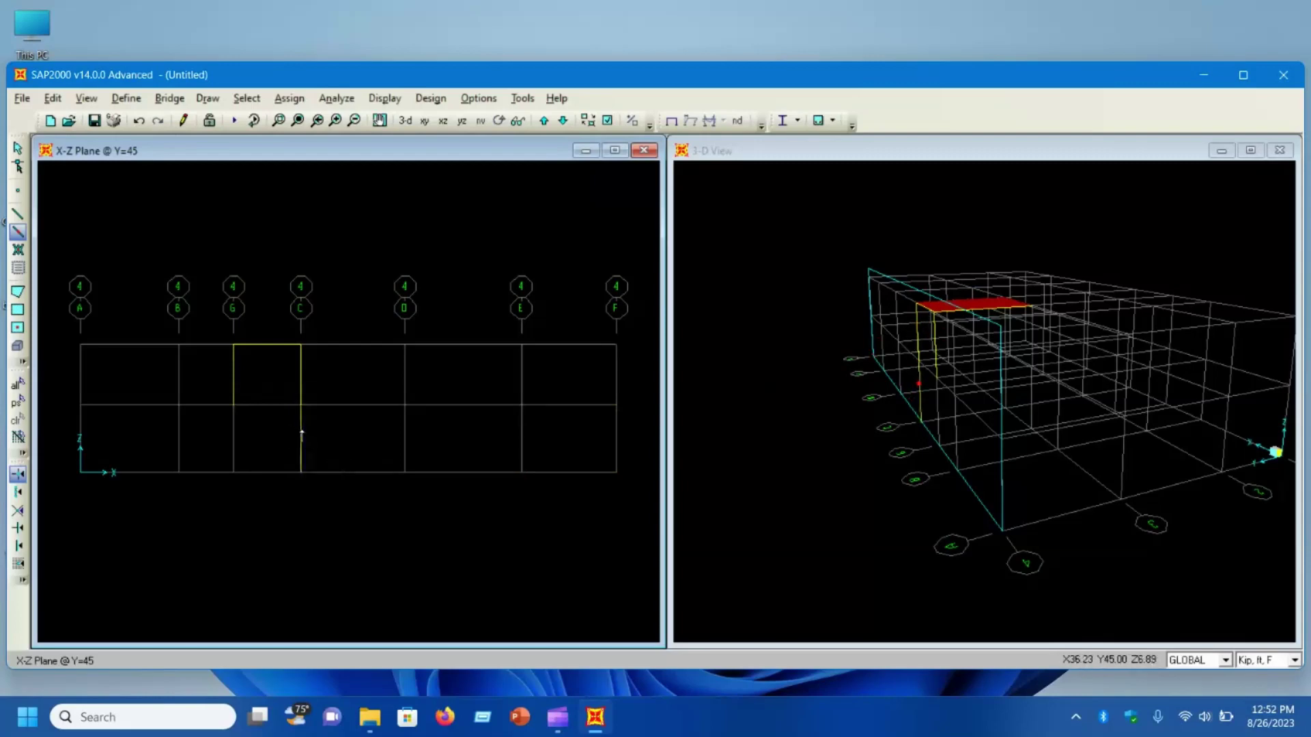
{"action": "left_click", "coordinate": [234, 437]}
{"action": "left_click", "coordinate": [261, 406]}
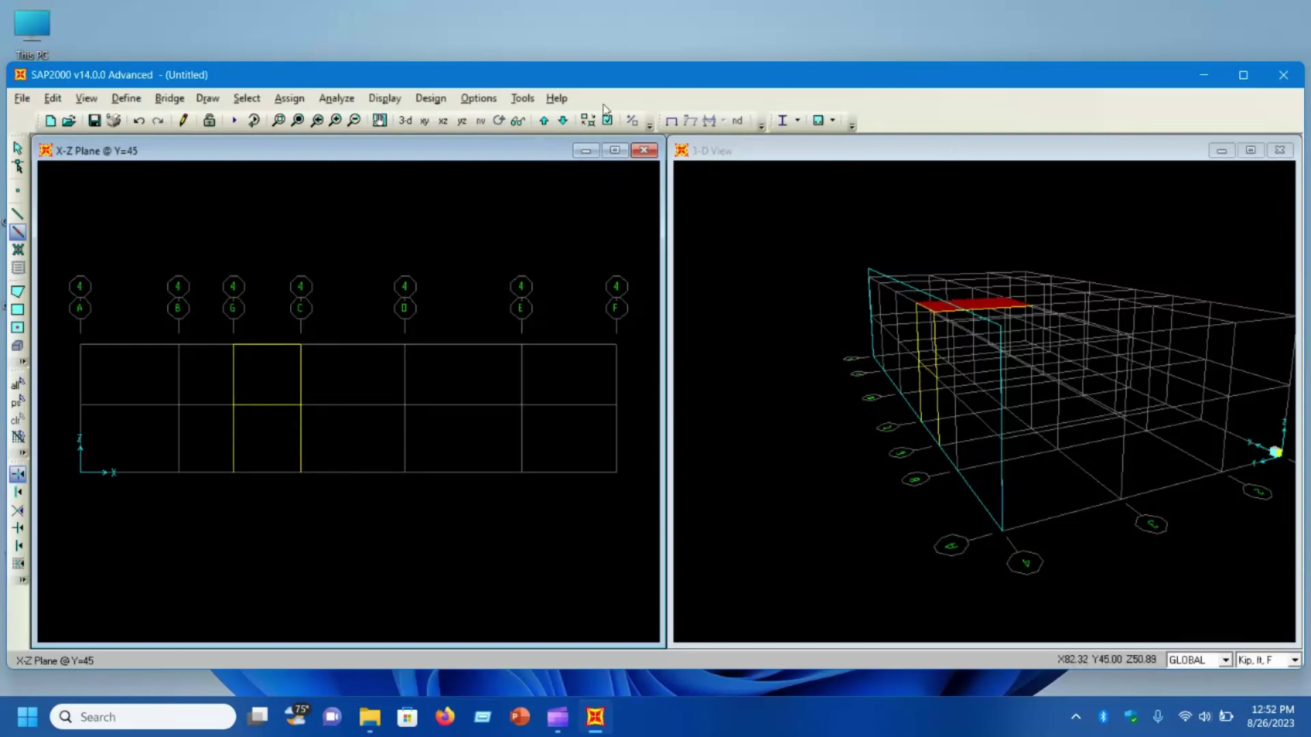
In the X-Z plane at Y=29, draw two-storey frame columns on grid lines G and C and the mid-level beam between them
{"action": "left_click", "coordinate": [563, 122]}
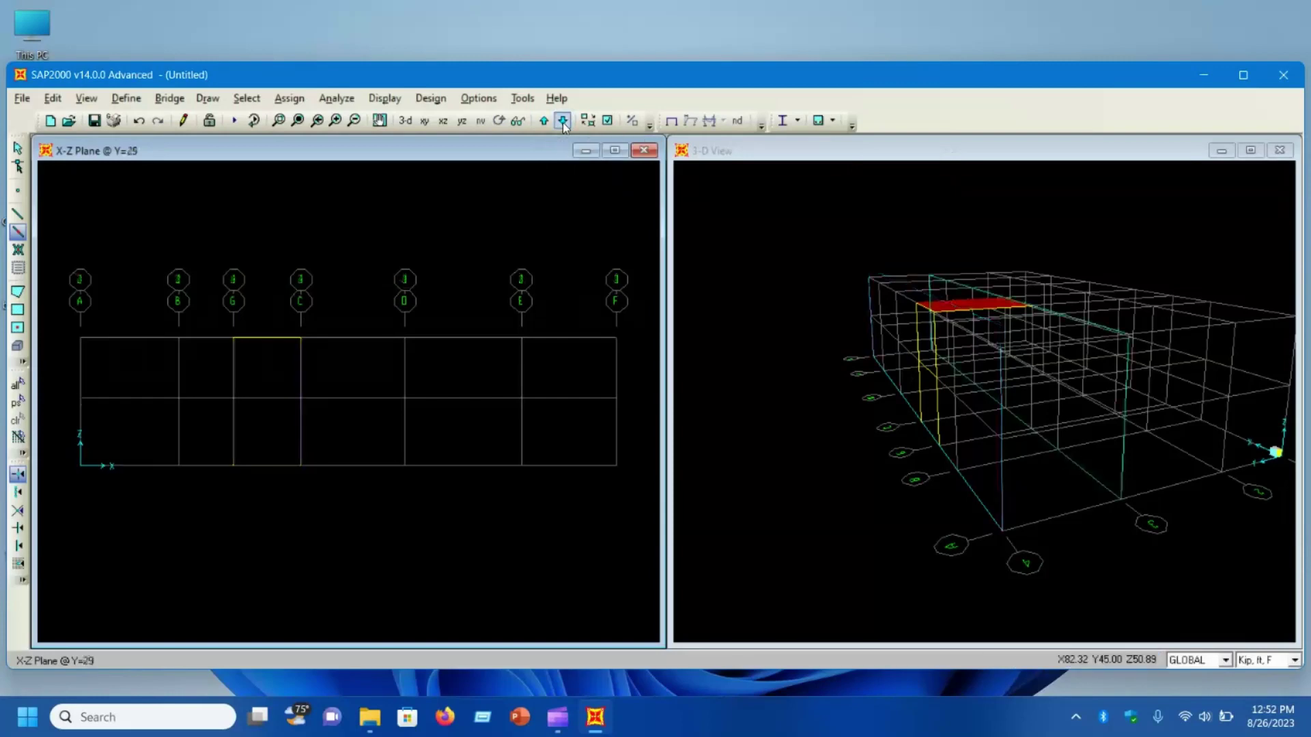
{"action": "left_click", "coordinate": [300, 372]}
{"action": "left_click", "coordinate": [233, 375]}
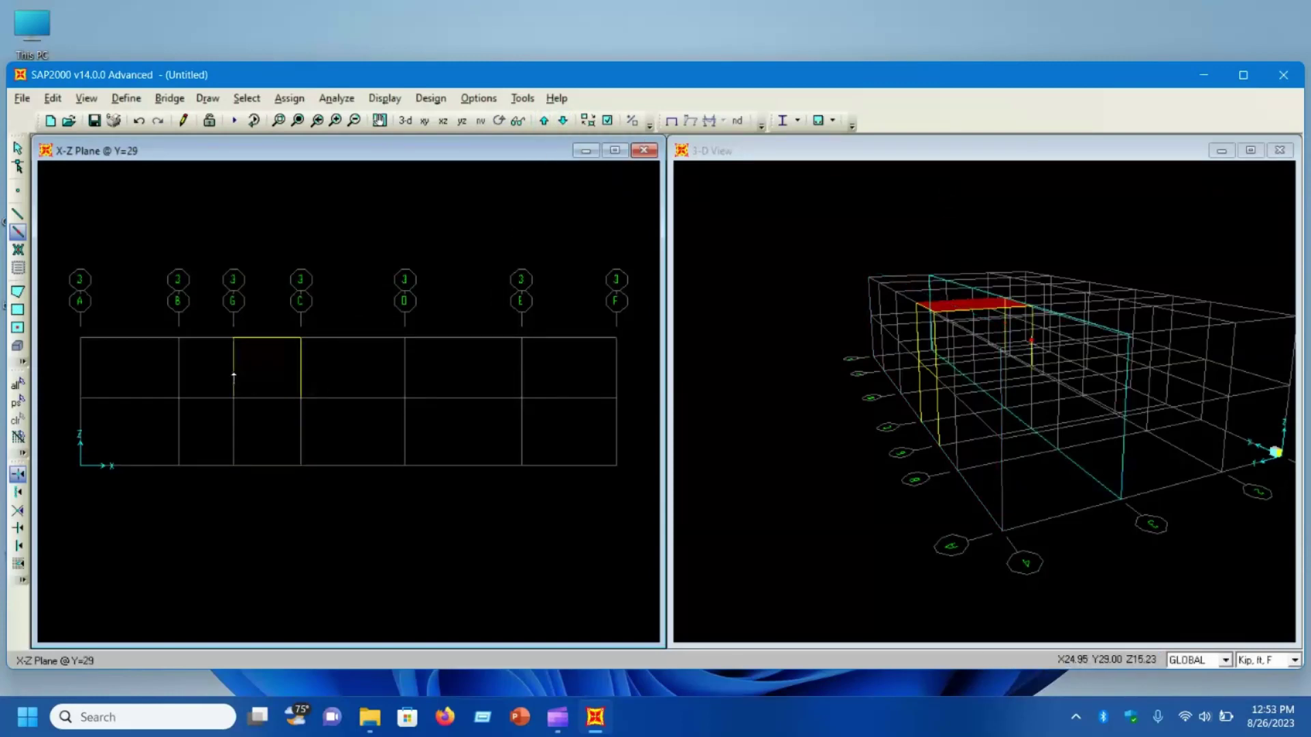
{"action": "left_click", "coordinate": [232, 437]}
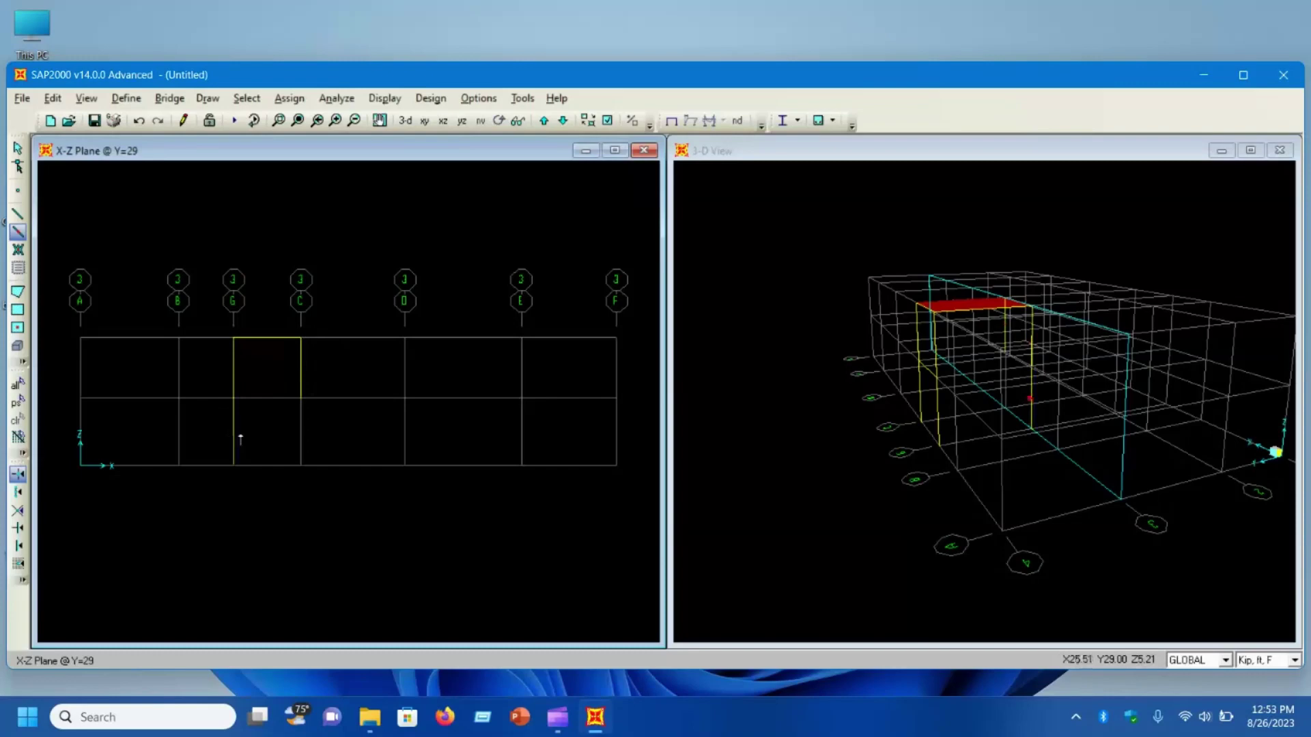
{"action": "left_click", "coordinate": [300, 430]}
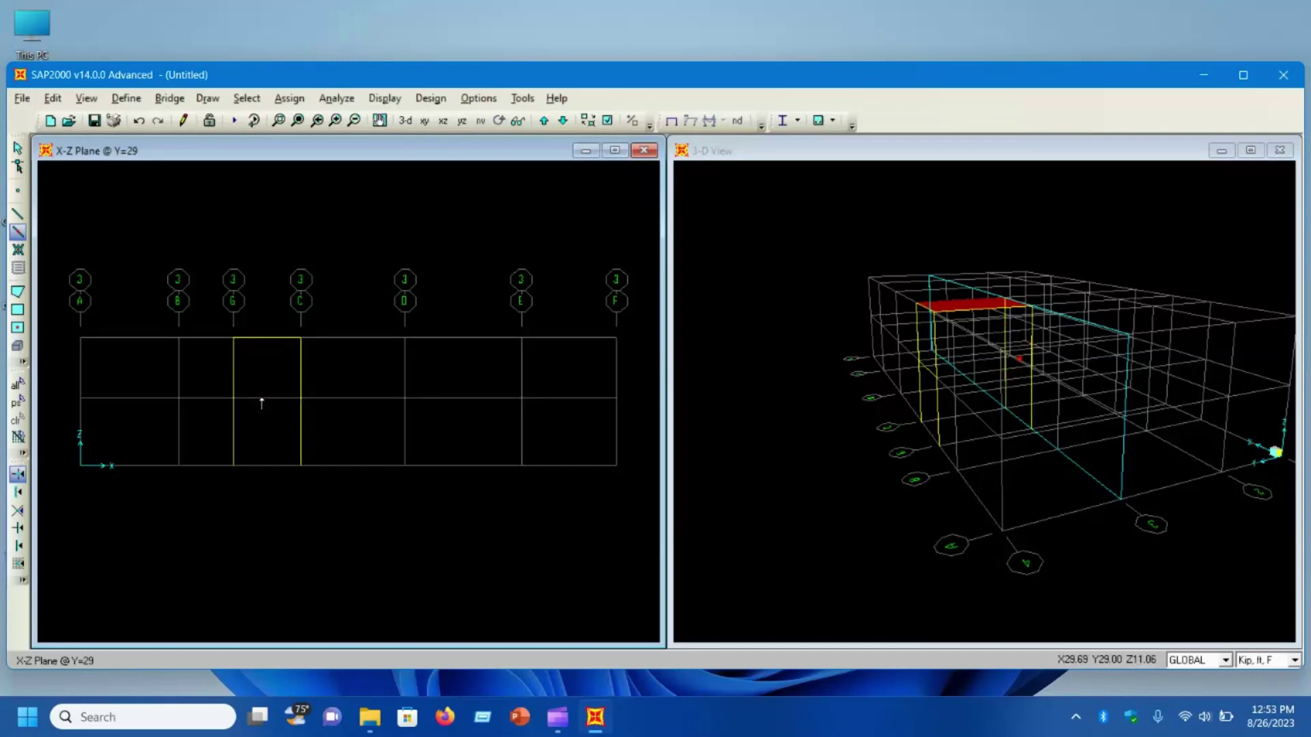
{"action": "left_click", "coordinate": [262, 399]}
{"action": "key", "text": "Escape"}
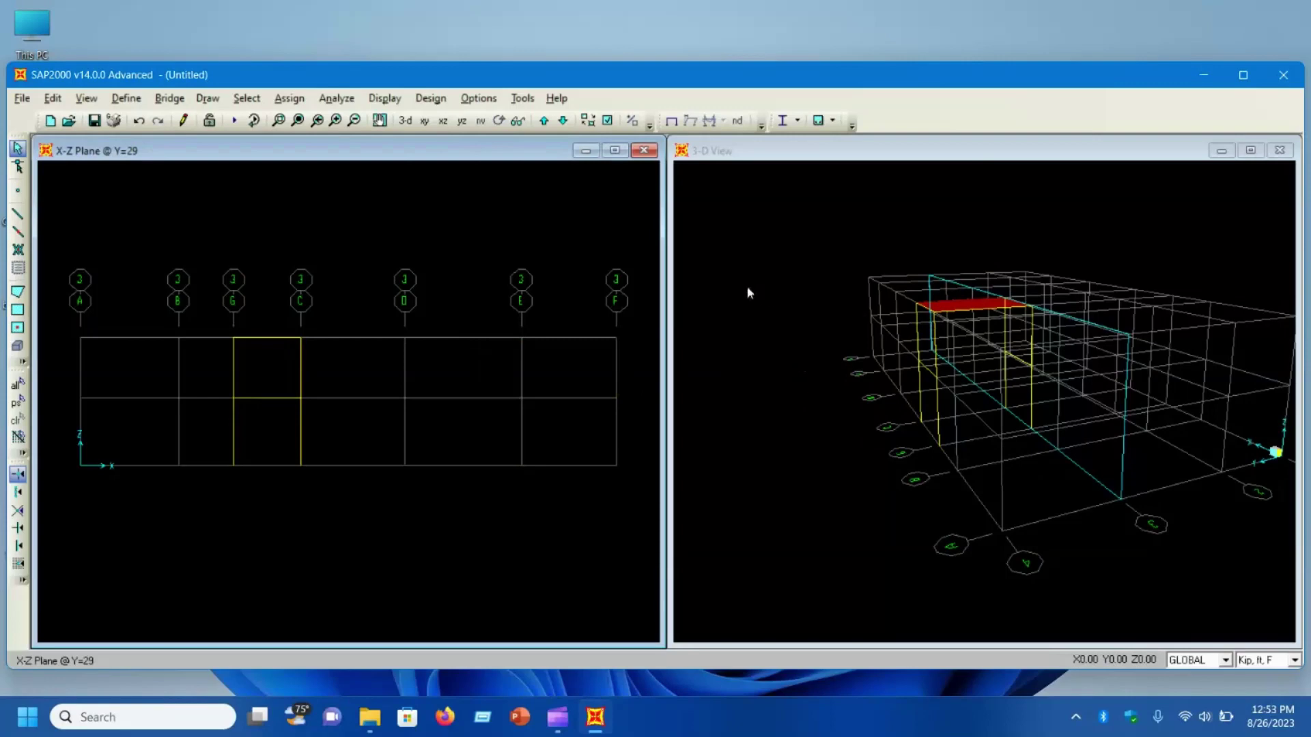
{"action": "left_click", "coordinate": [499, 122]}
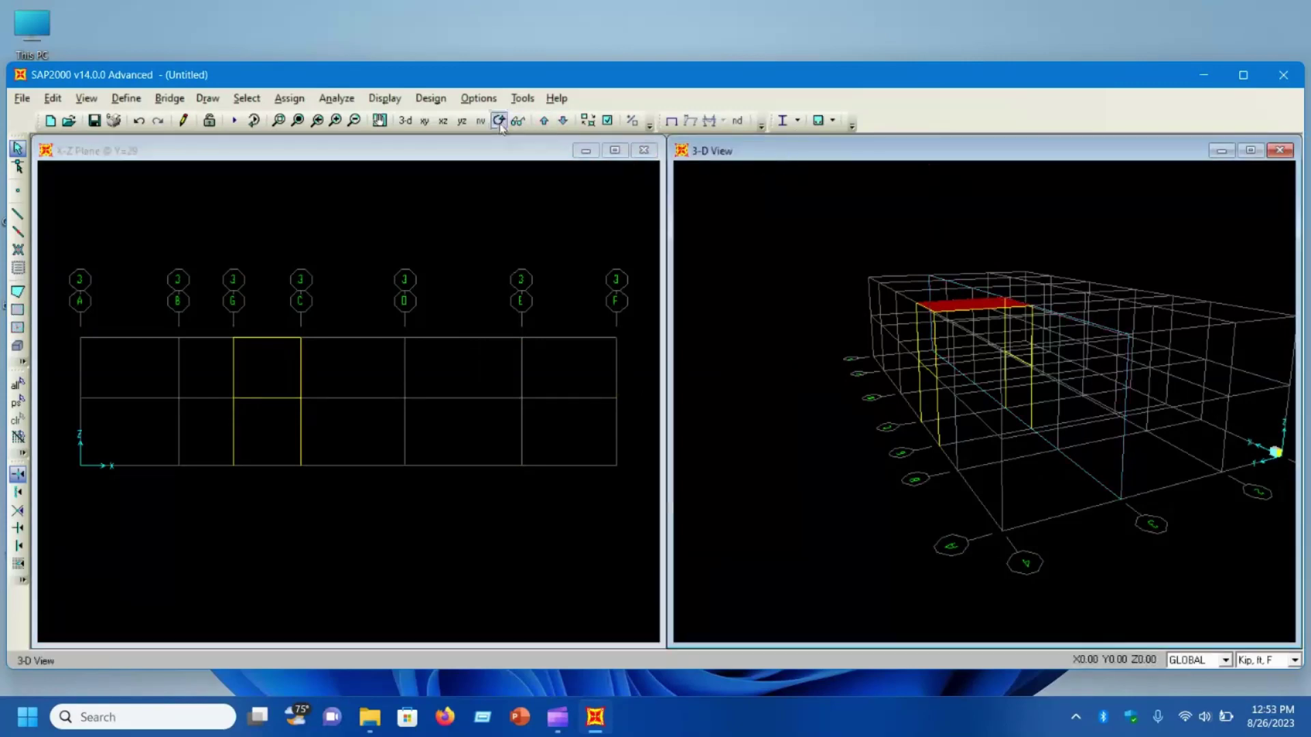
{"action": "left_click_drag", "start_coordinate": [794, 311], "coordinate": [919, 347]}
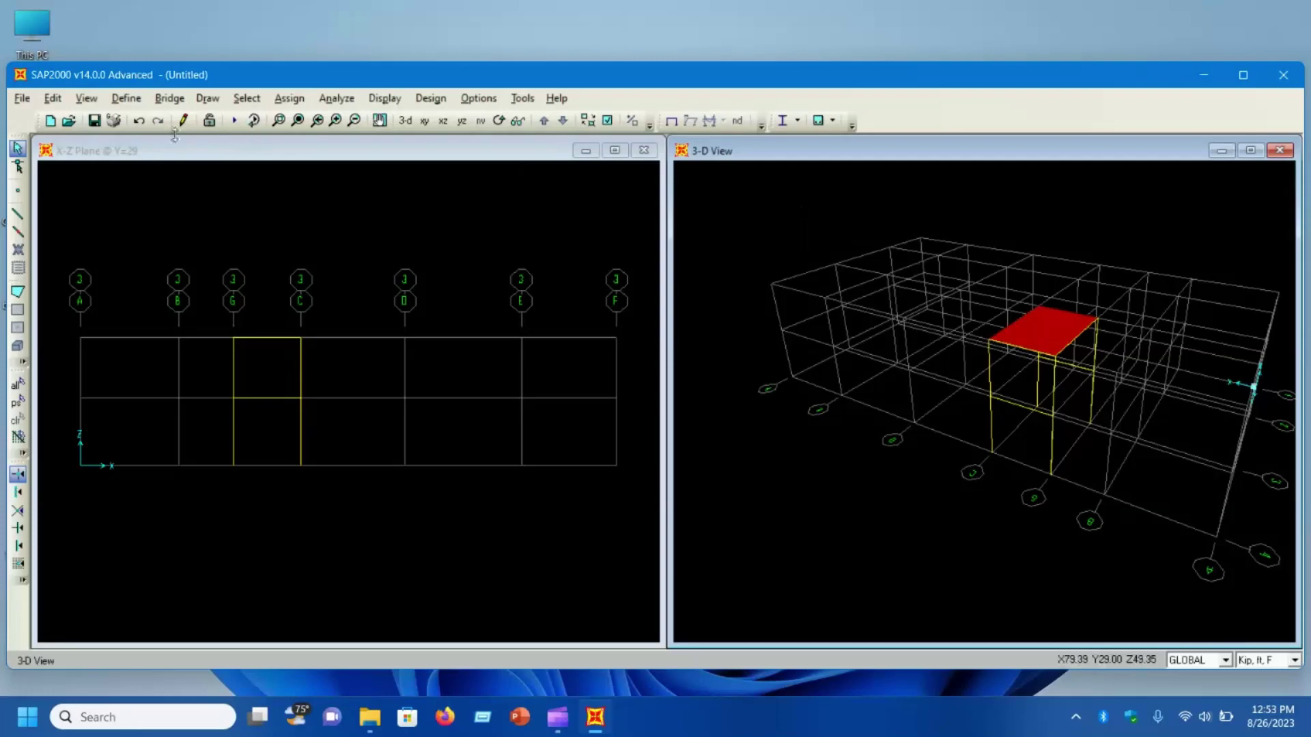
Start a new model from the Blank template in Kip, ft, F units without saving the current model
{"action": "left_click", "coordinate": [50, 121]}
{"action": "left_click", "coordinate": [706, 417]}
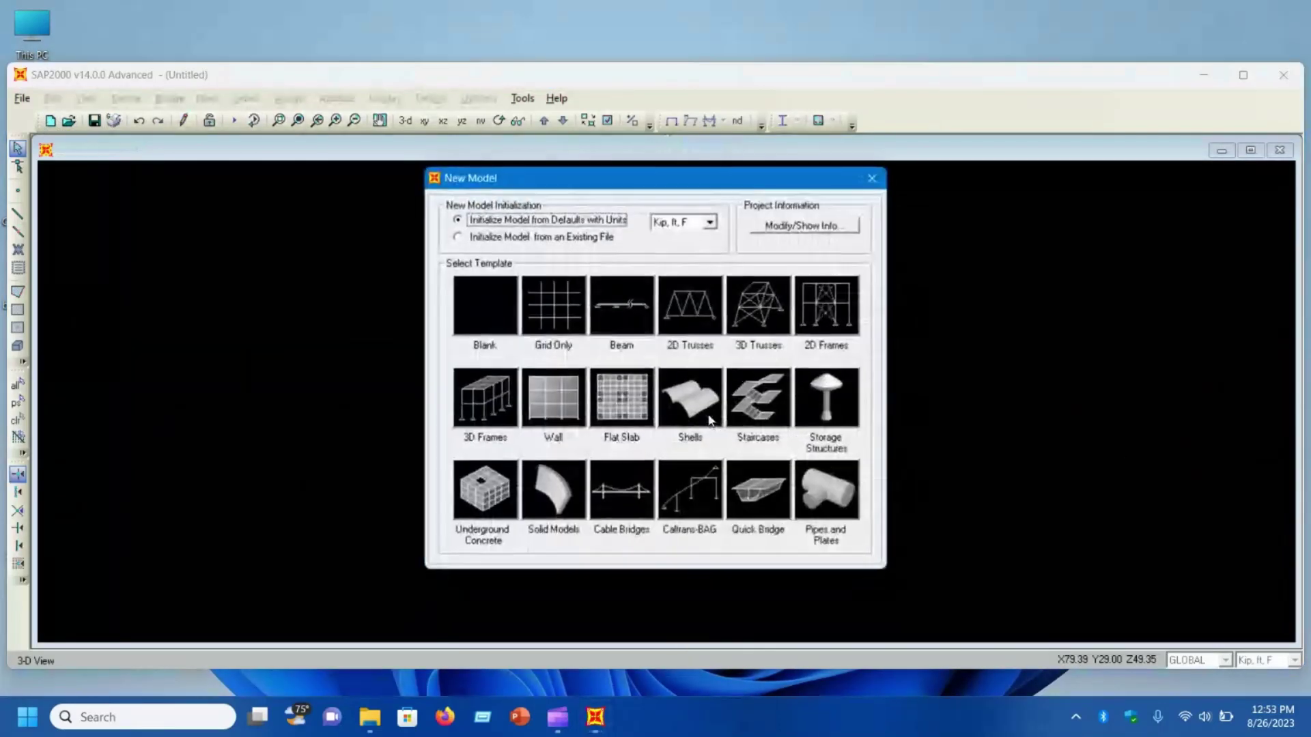
{"action": "left_click", "coordinate": [482, 297]}
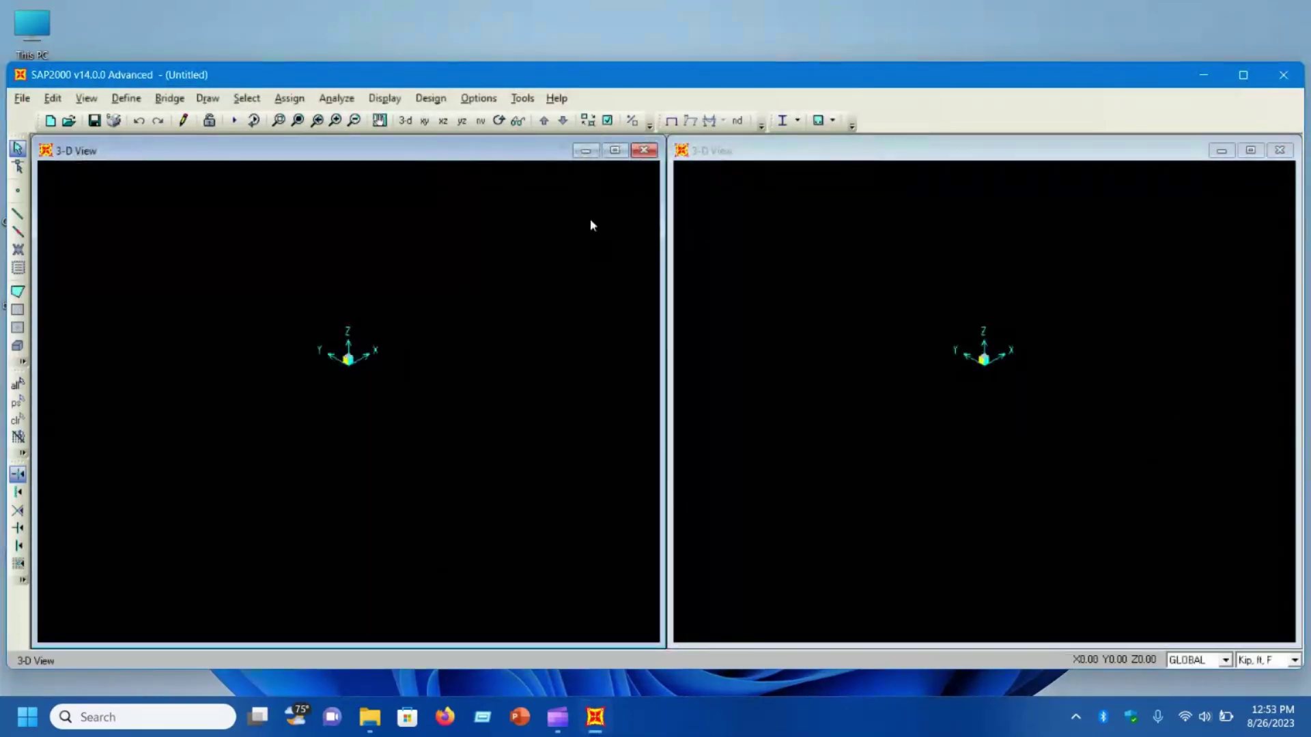
In the GLOBAL grid system data, give the first X grid row a Primary line type, Show visibility and an End bubble location
{"action": "right_click", "coordinate": [853, 233]}
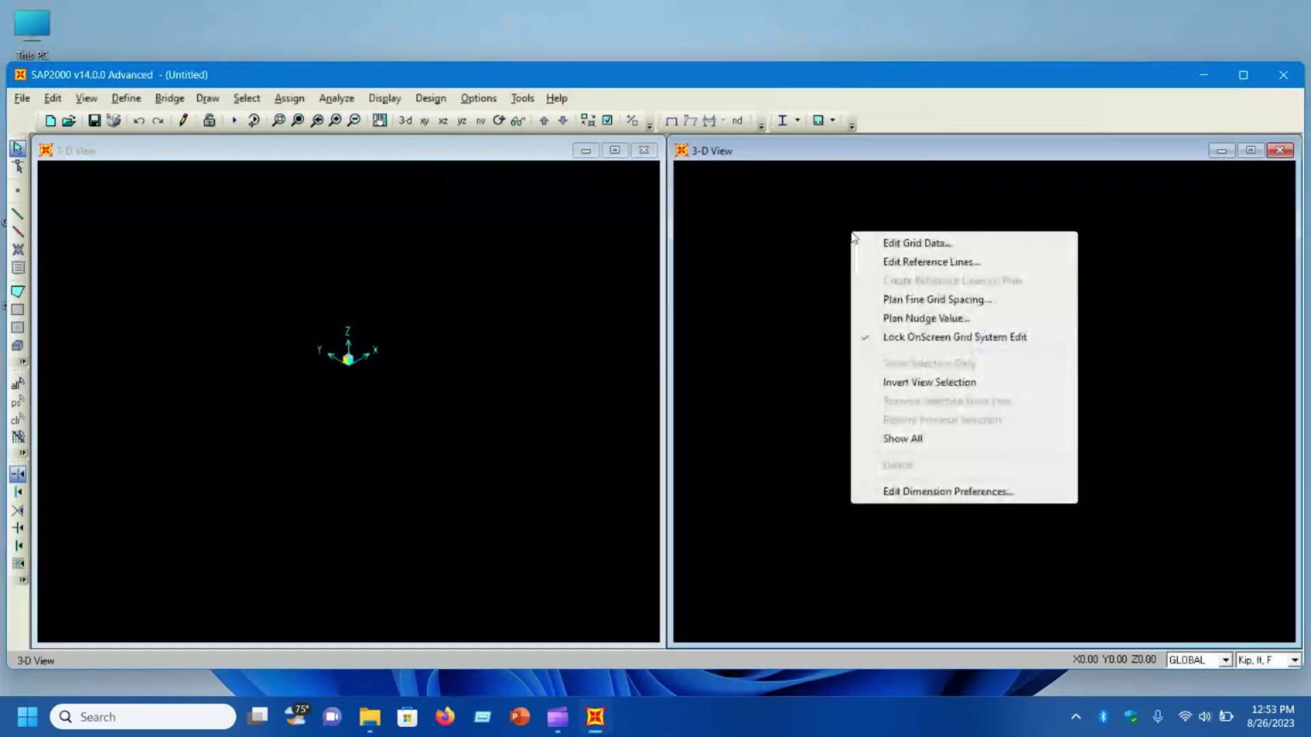
{"action": "left_click", "coordinate": [891, 243]}
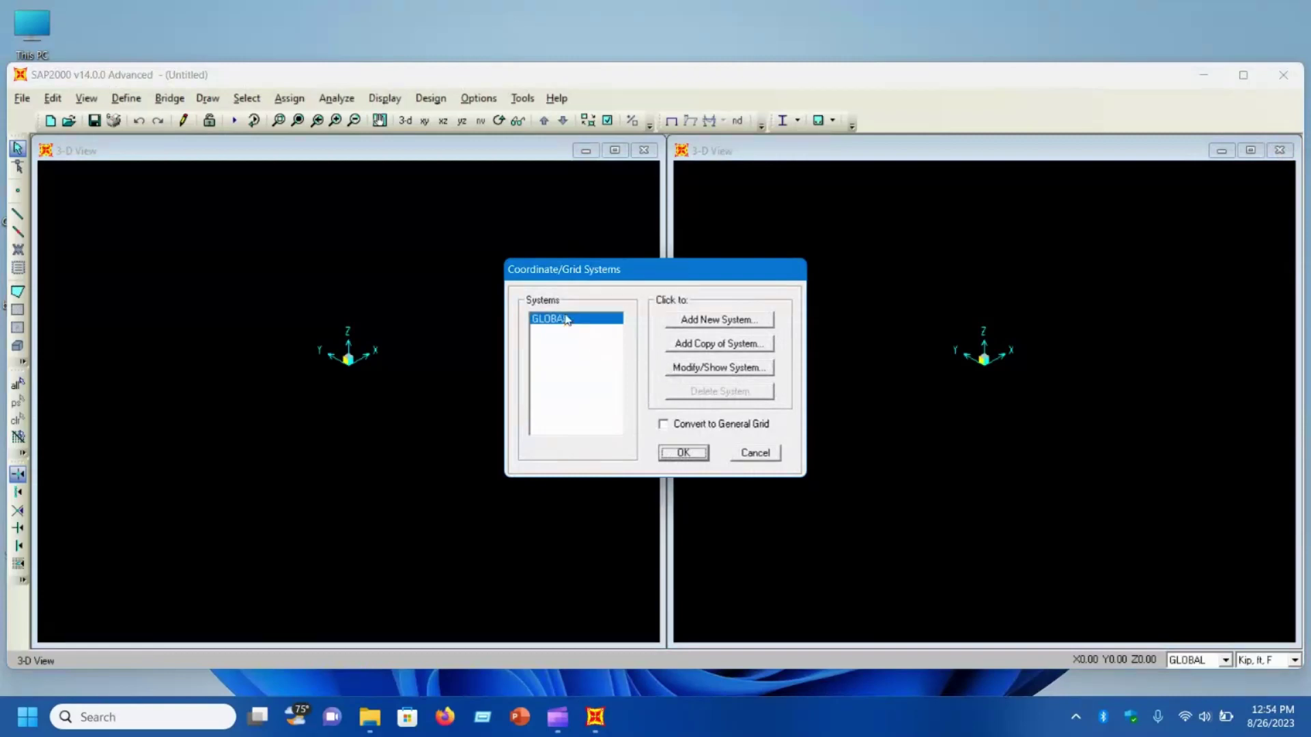
{"action": "left_click", "coordinate": [718, 370]}
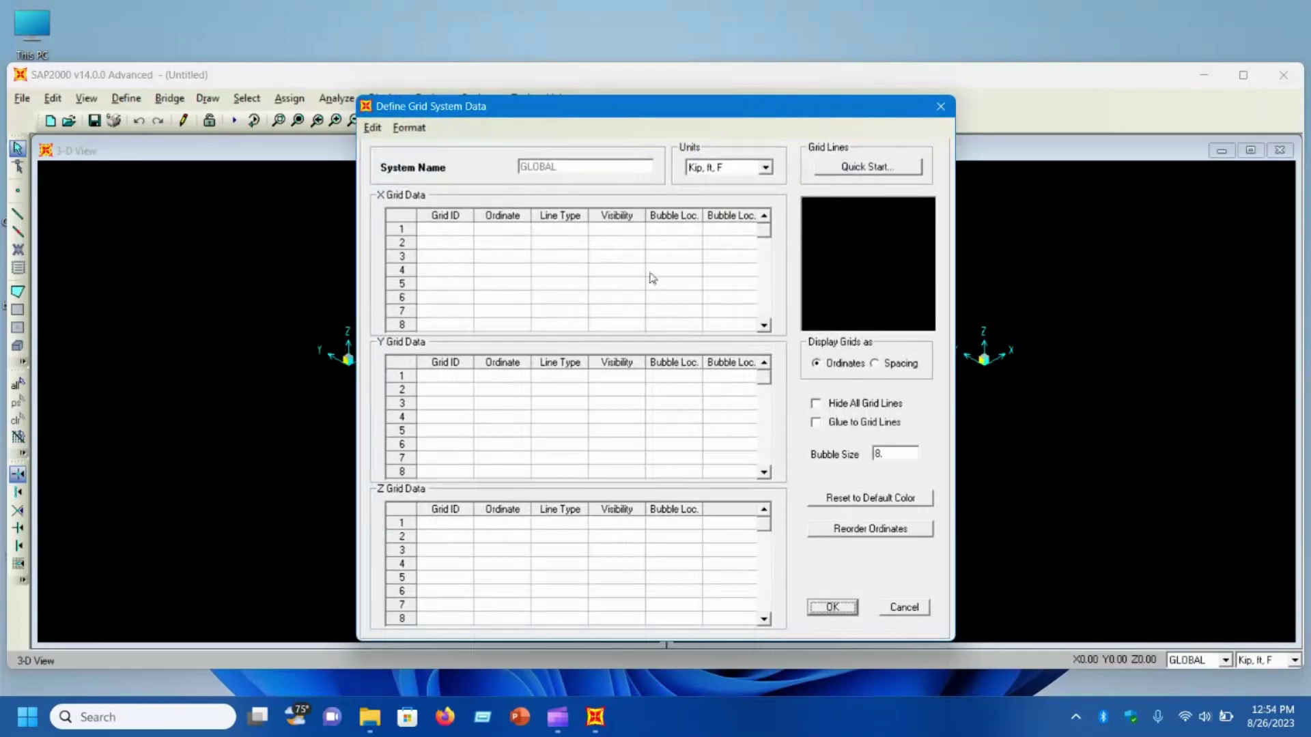
{"action": "left_click", "coordinate": [566, 230]}
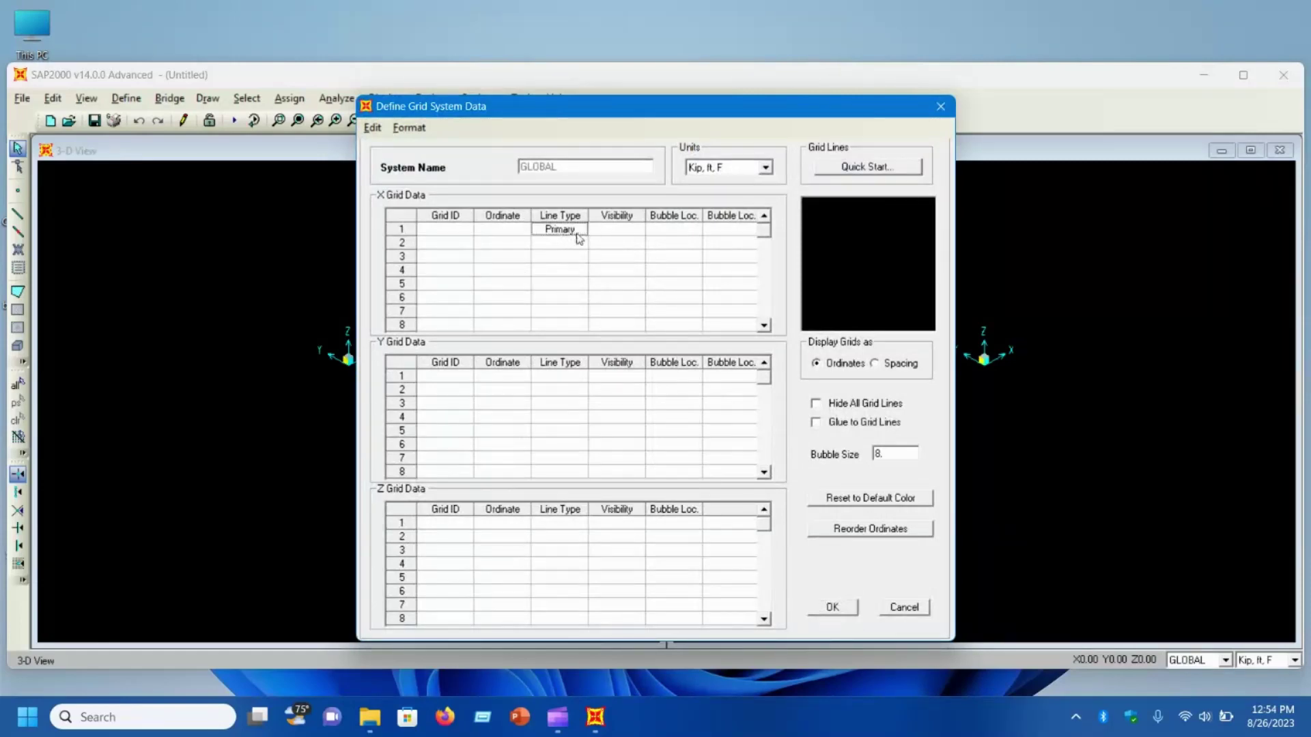
{"action": "left_click", "coordinate": [613, 231]}
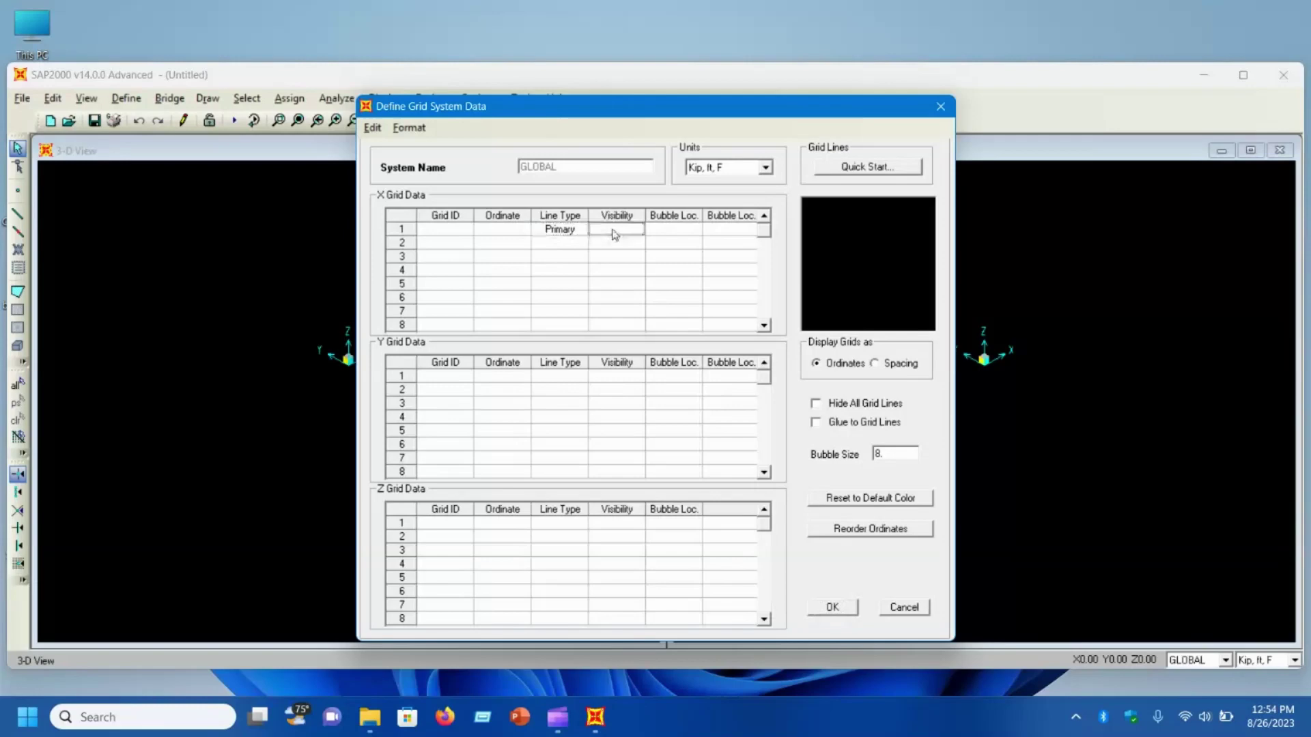
{"action": "left_click", "coordinate": [688, 232]}
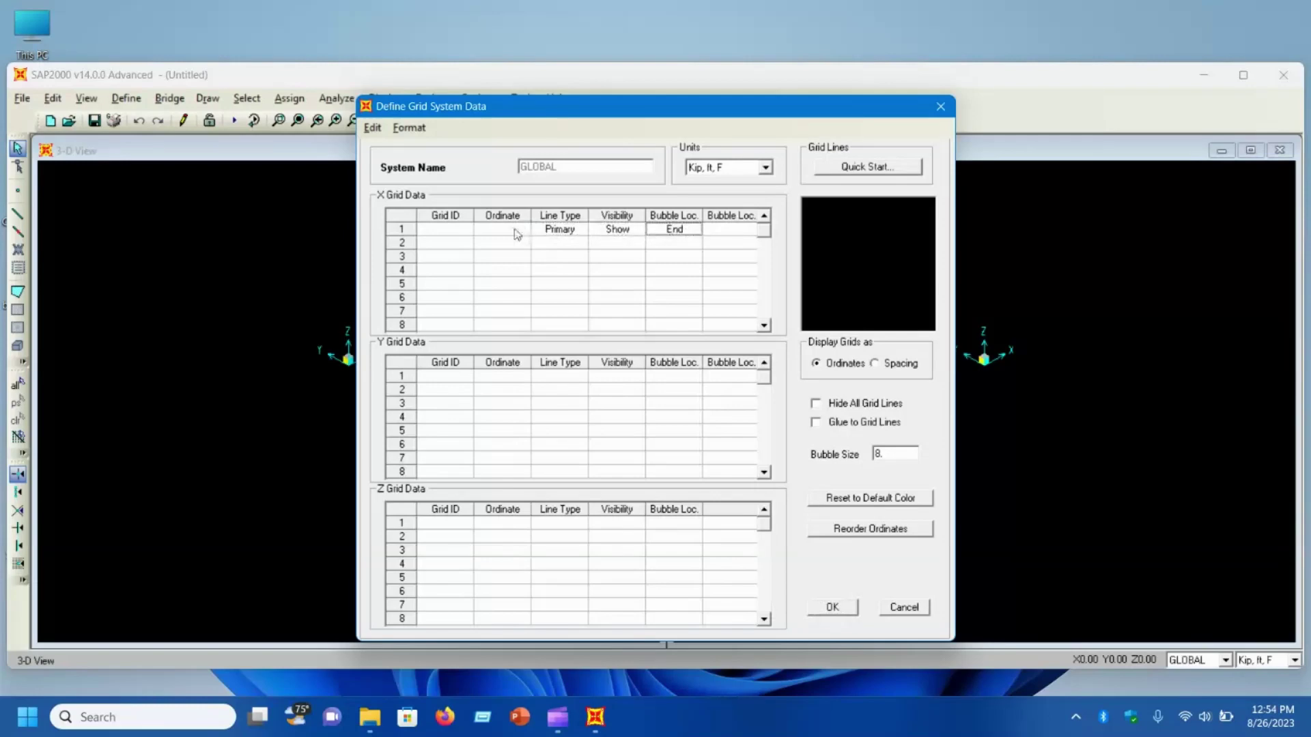
{"action": "left_click", "coordinate": [452, 234]}
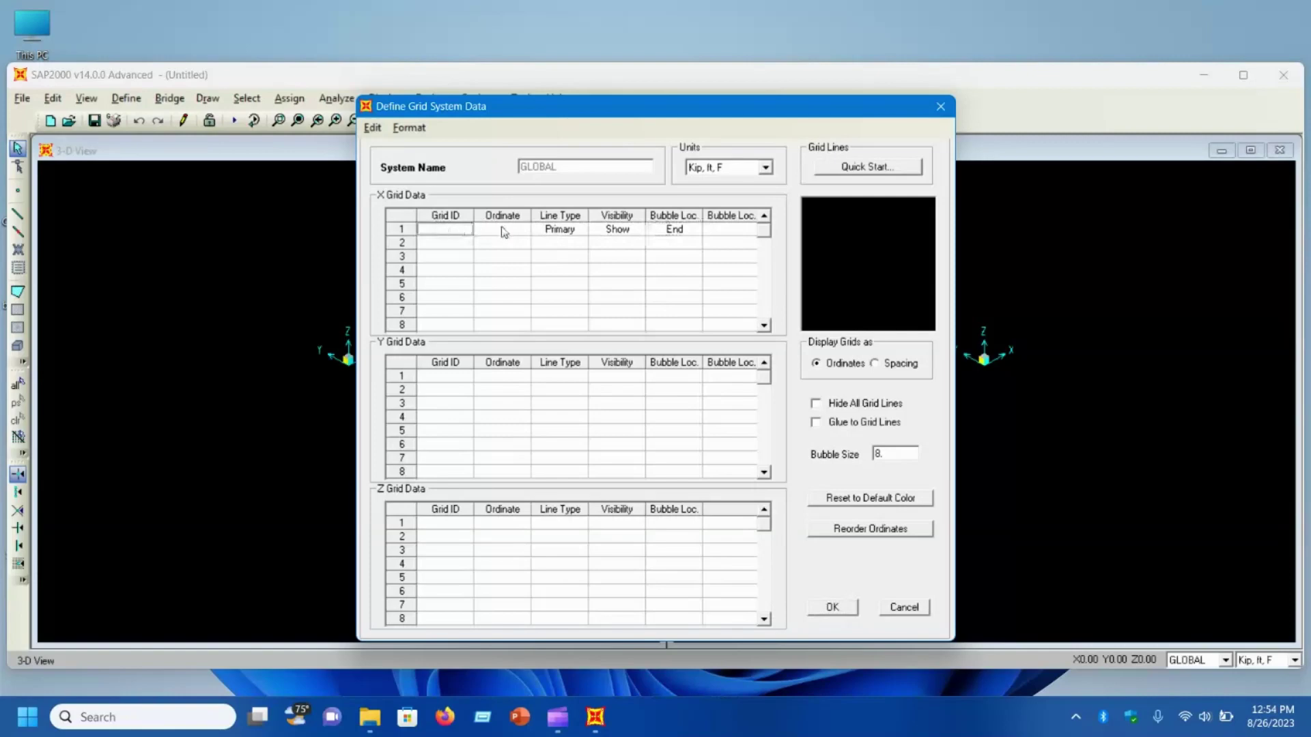
Display the grids as Spacing instead of Ordinates, and discard the GLOBAL grid system edits
{"action": "left_click", "coordinate": [876, 364]}
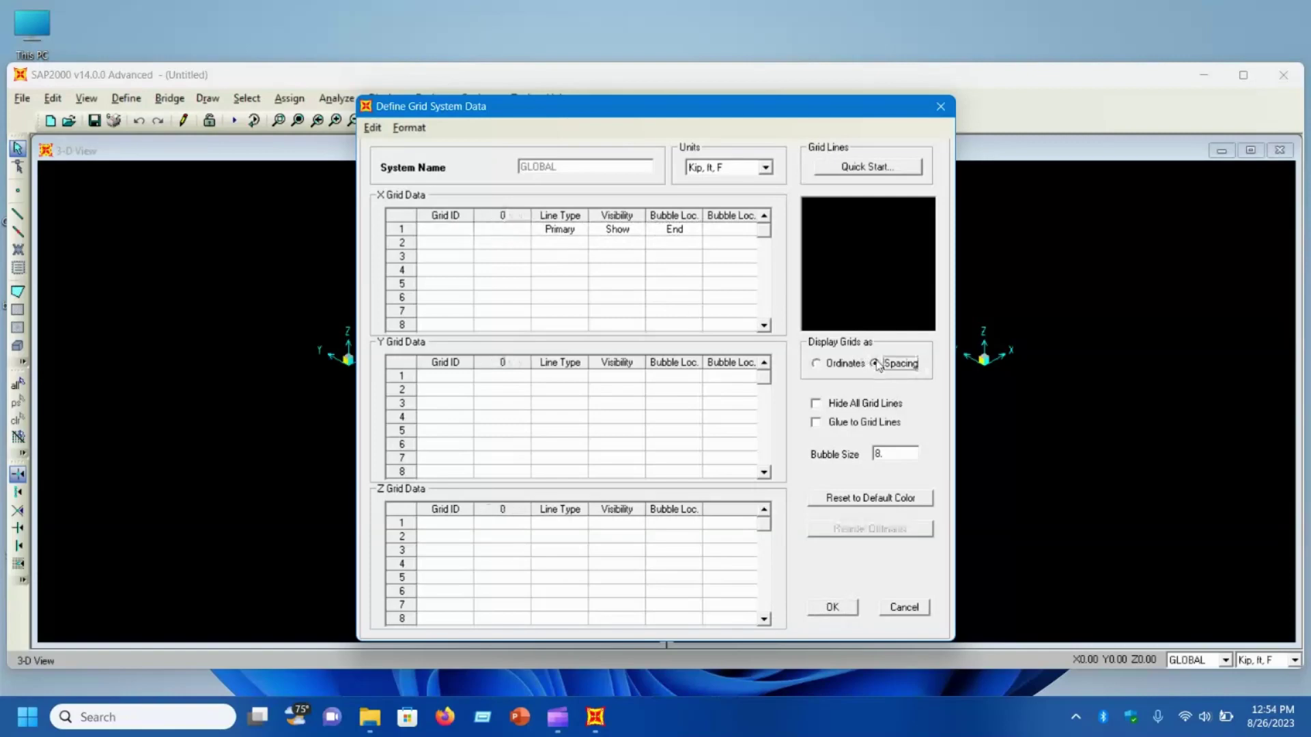
{"action": "left_click", "coordinate": [502, 232]}
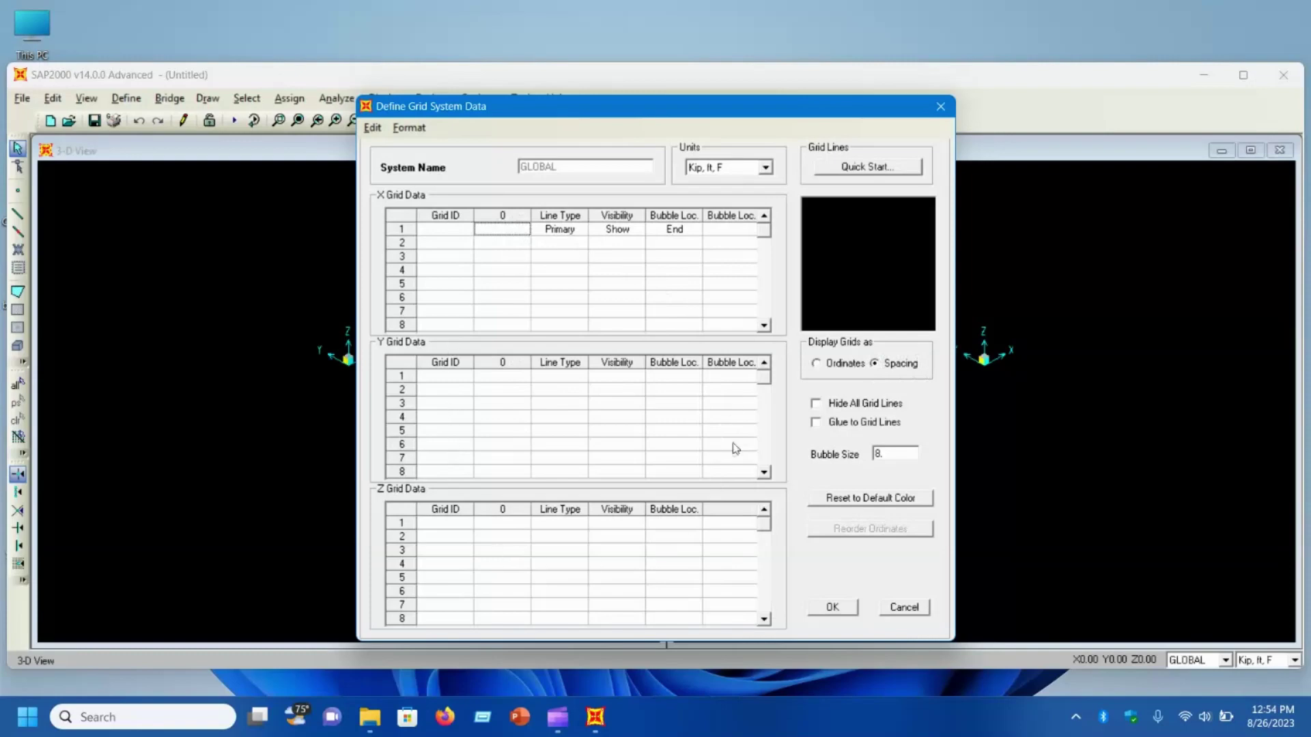
{"action": "left_click", "coordinate": [896, 614]}
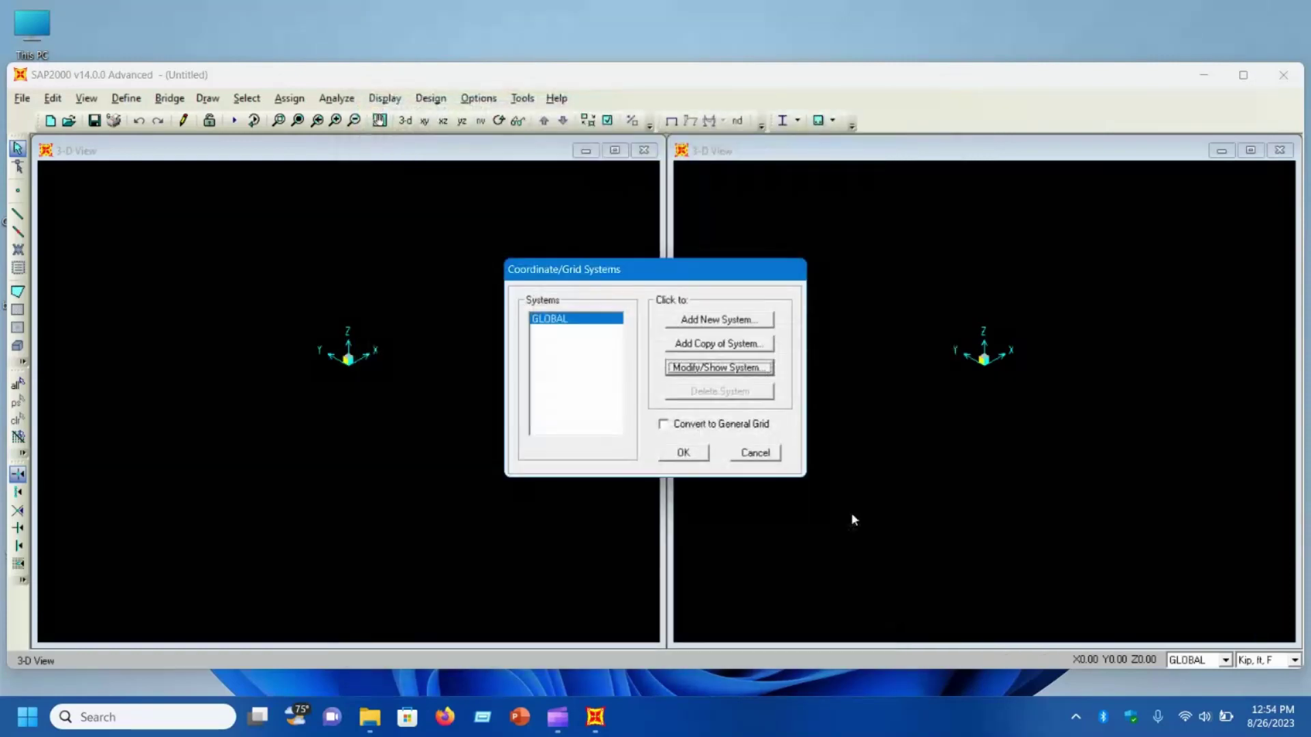
{"action": "left_click", "coordinate": [762, 454]}
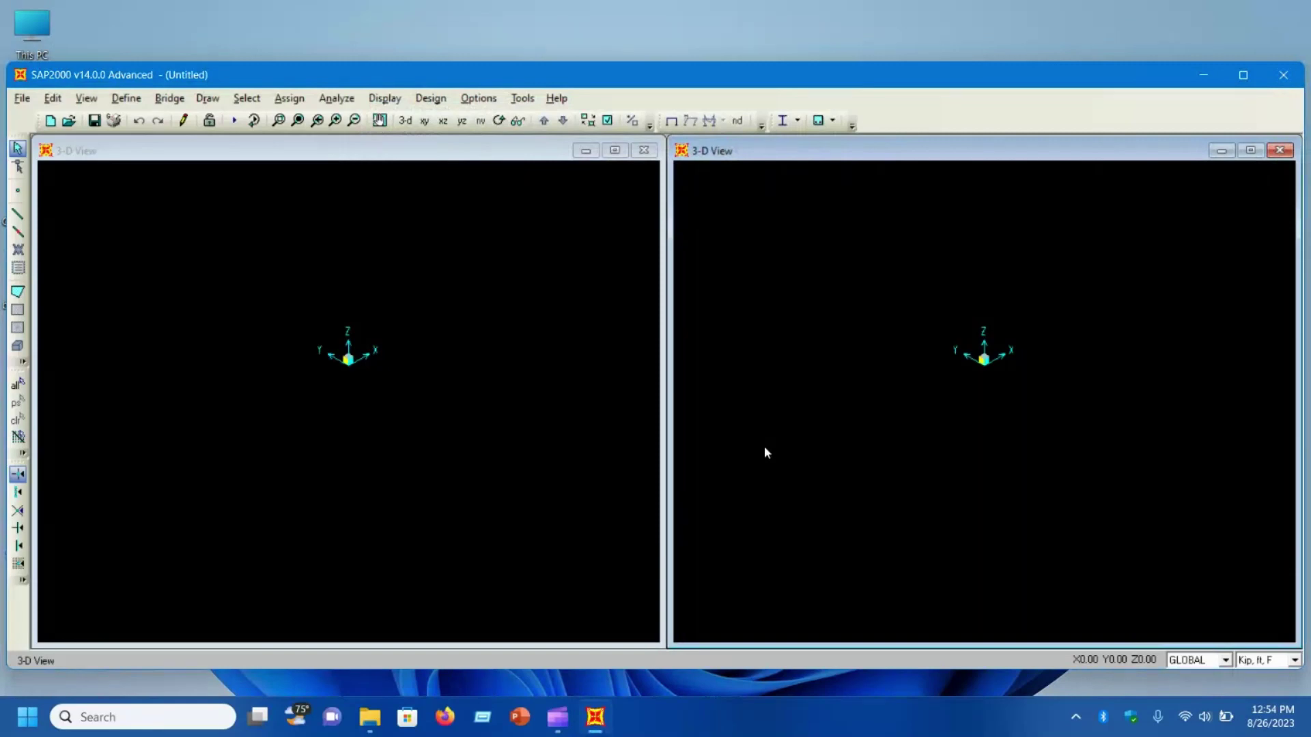
Start another new model without saving the blank one and review the available model templates
{"action": "left_click", "coordinate": [52, 122]}
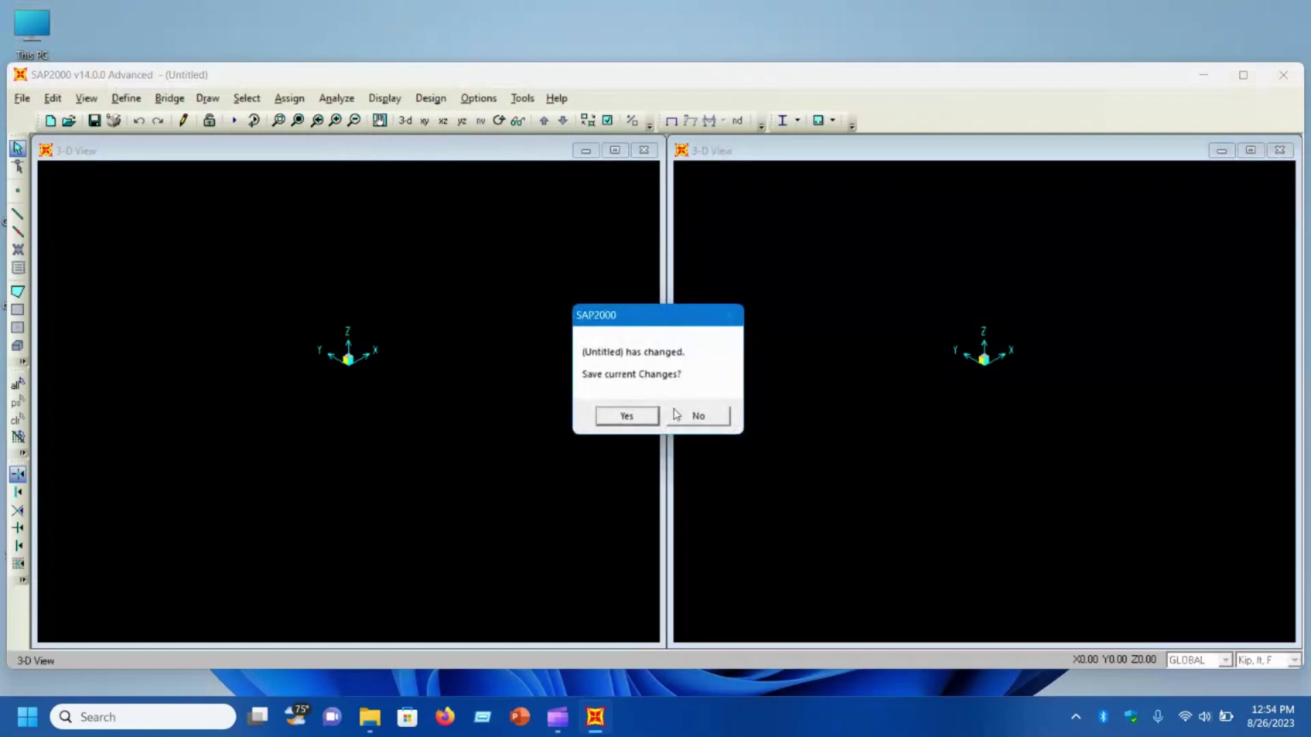
{"action": "left_click", "coordinate": [695, 415]}
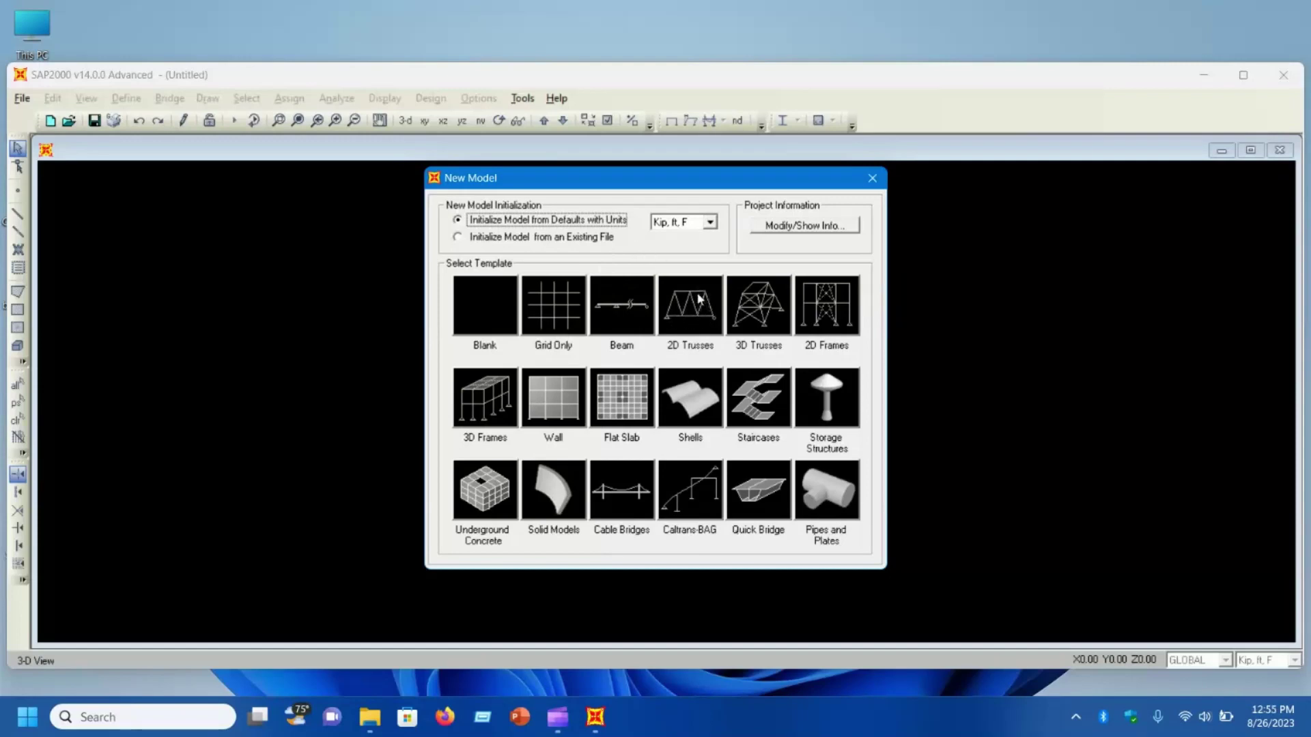
{"action": "mouse_move", "coordinate": [699, 299]}
{"action": "mouse_move", "coordinate": [592, 280]}
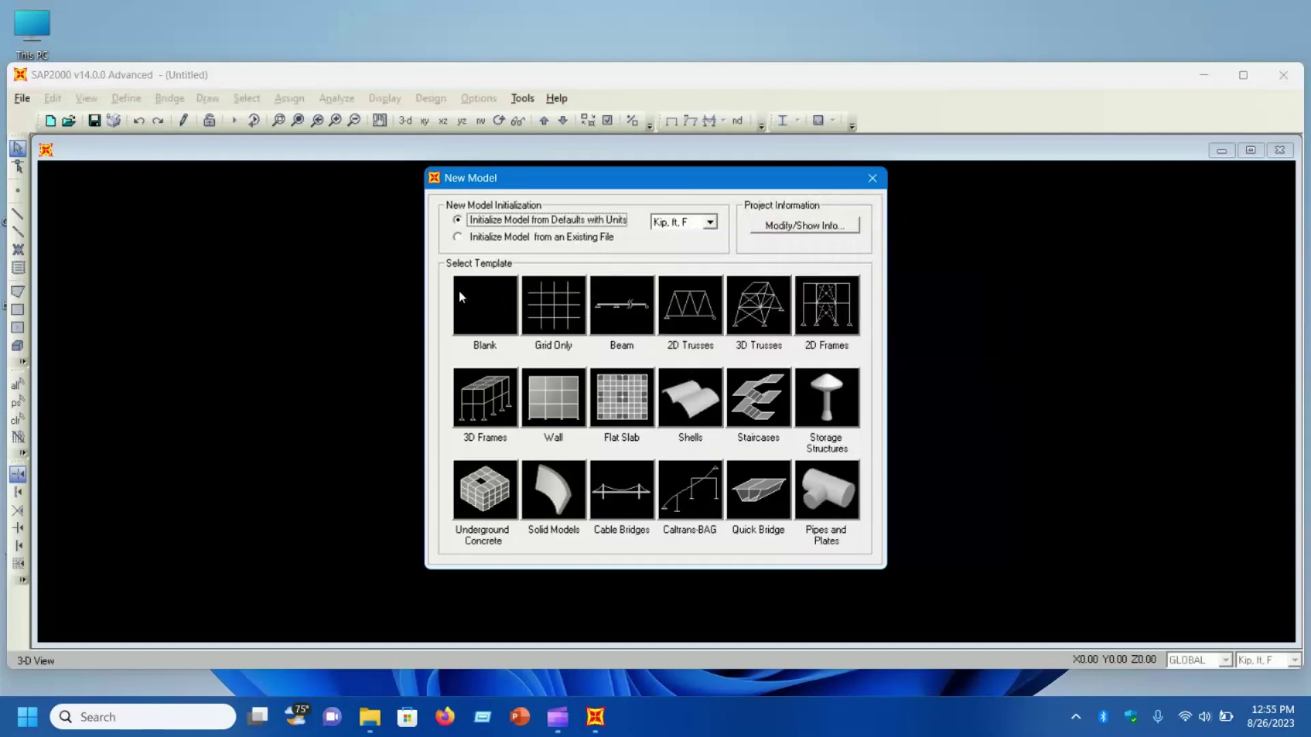